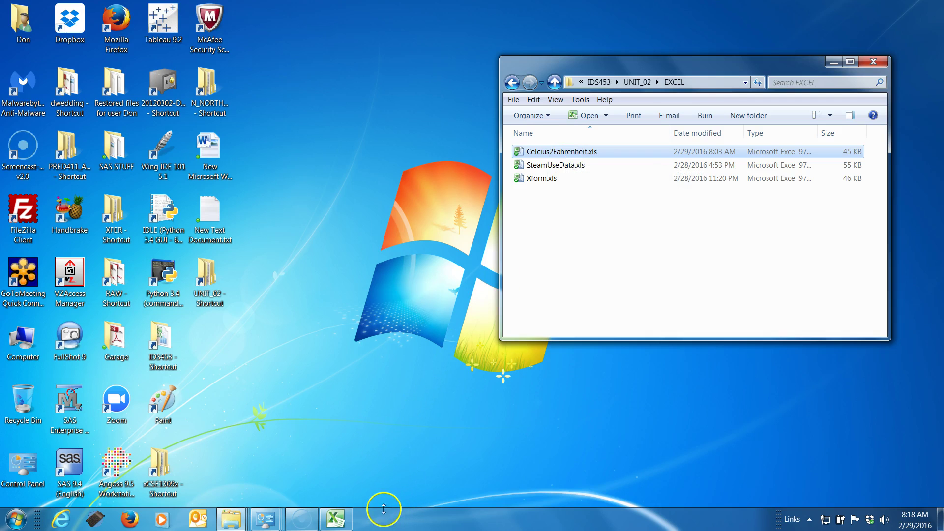
Switch to the Celcius2Fahrenheit workbook in Excel and examine the matching temperature values in Simple Data and their scatter graph.
click(335, 520)
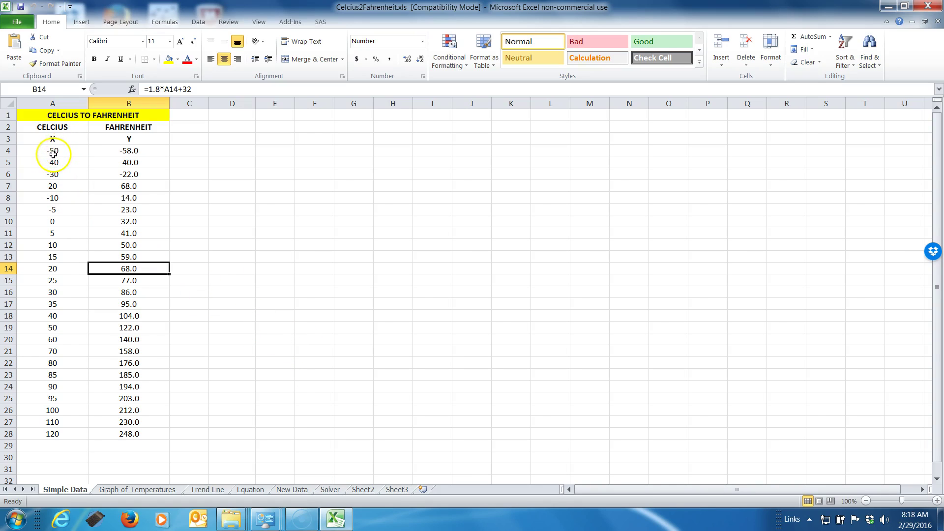
click(46, 130)
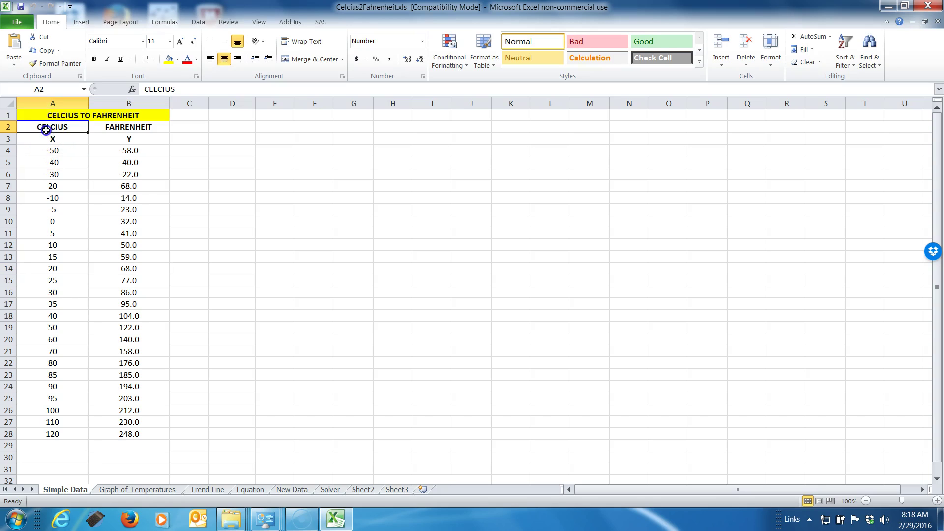
click(125, 129)
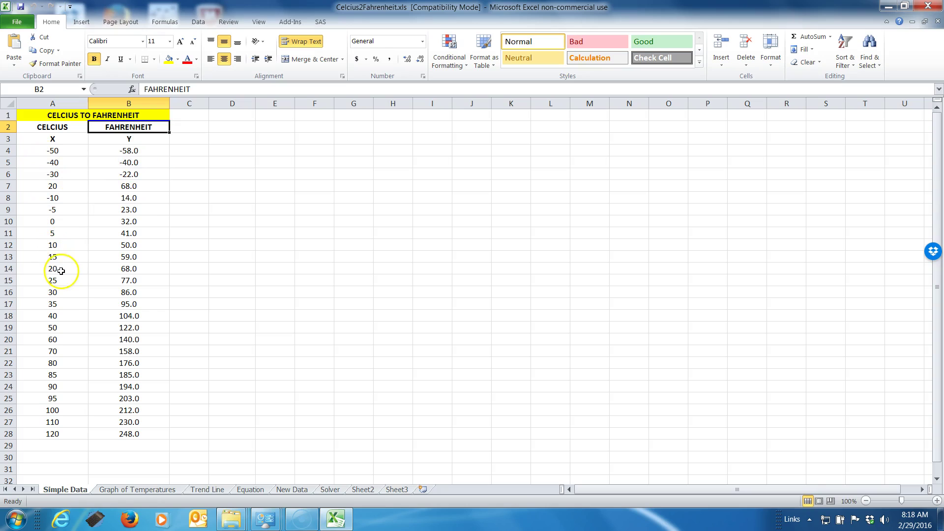
click(47, 224)
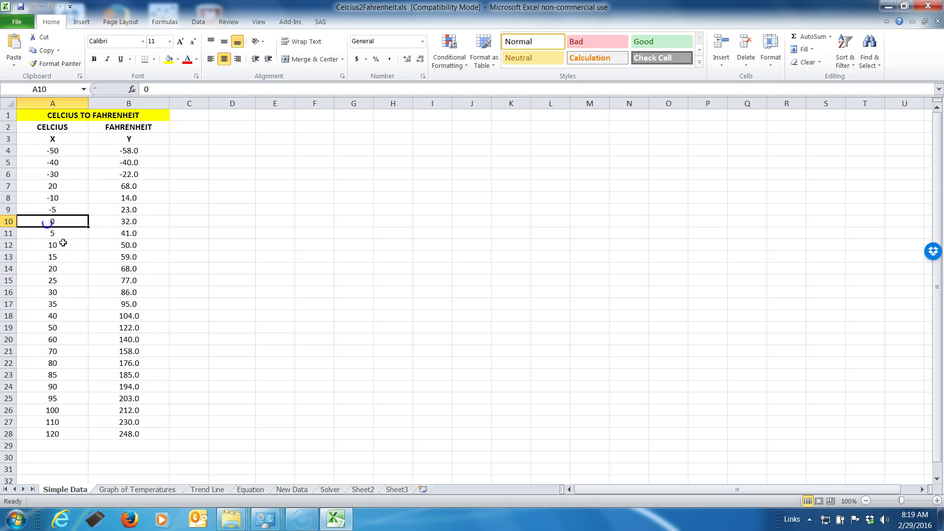
click(121, 222)
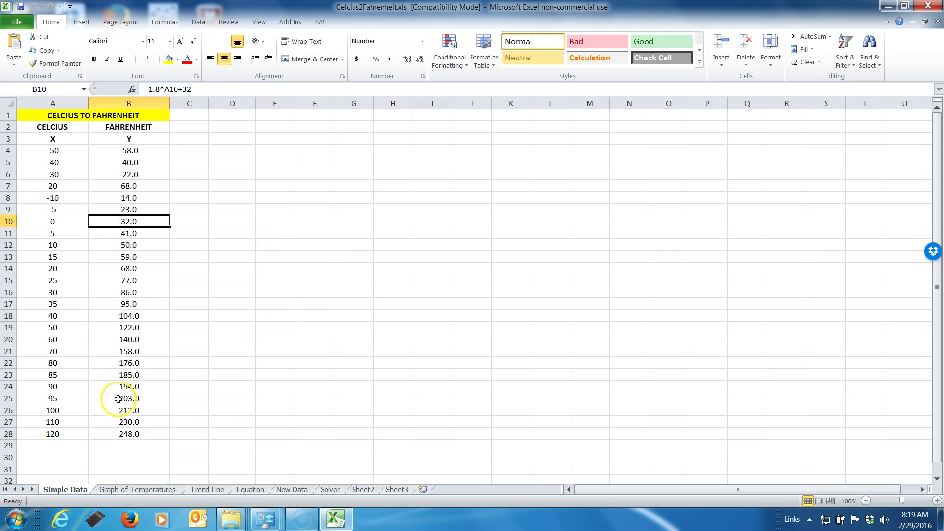
click(53, 411)
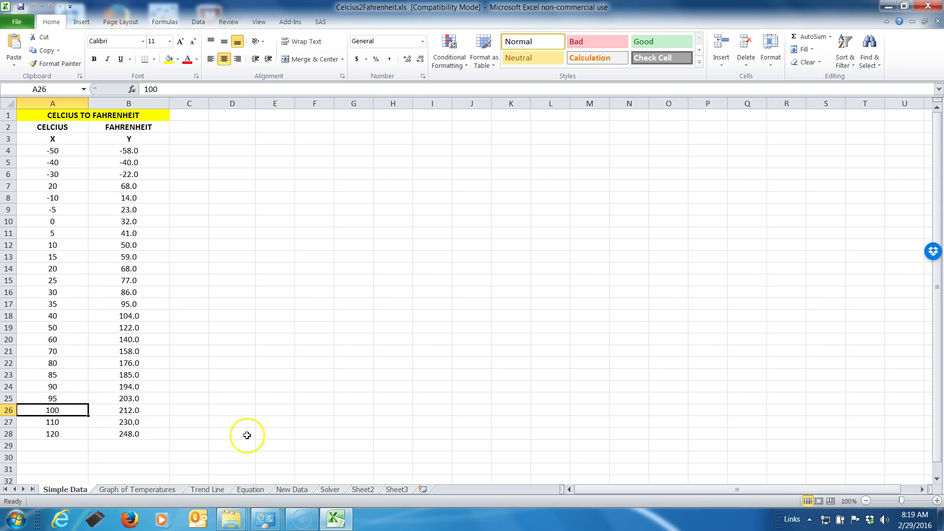
click(130, 413)
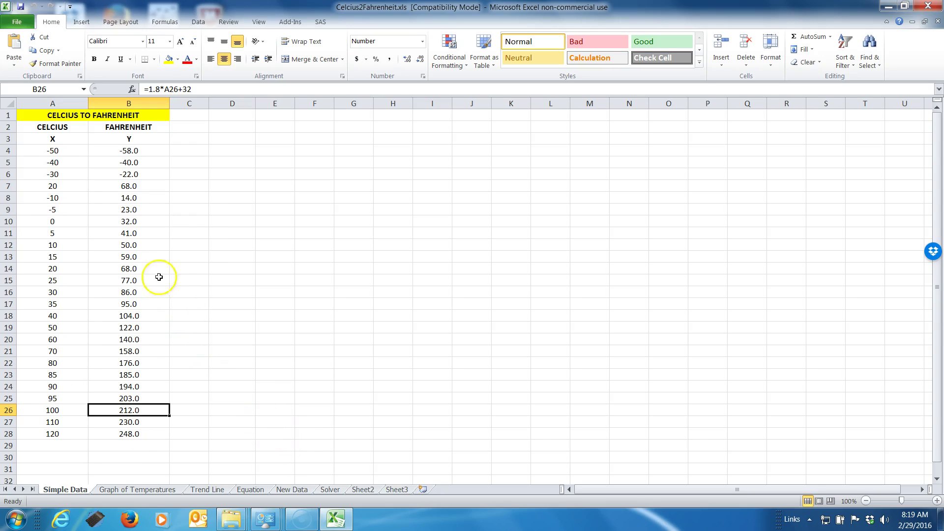
click(57, 162)
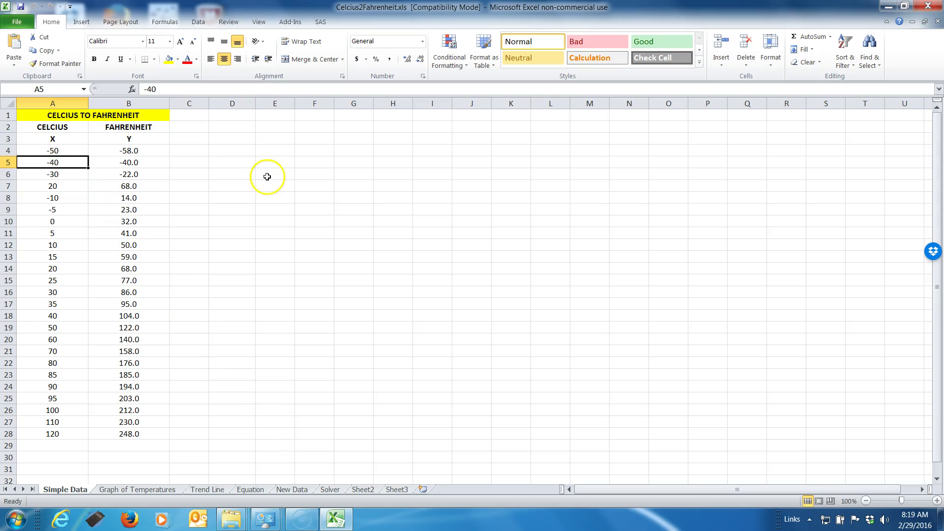
click(128, 164)
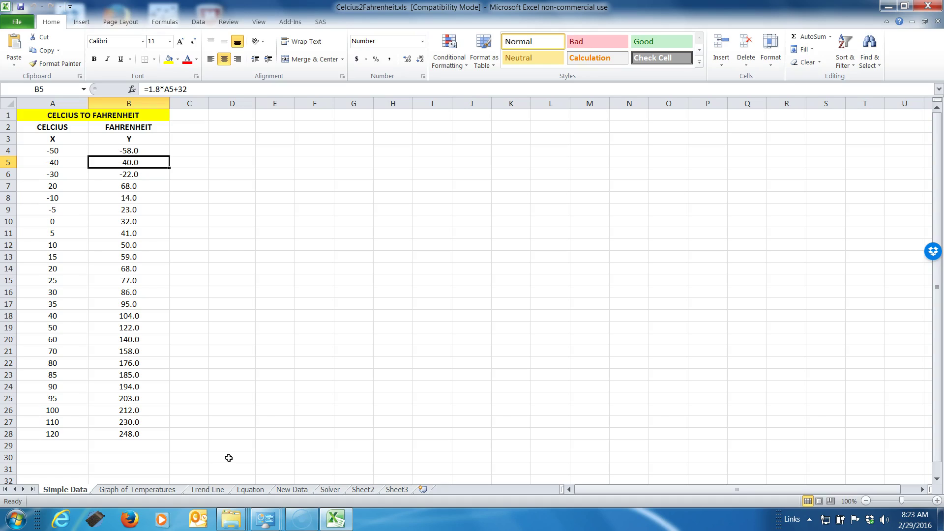
click(123, 493)
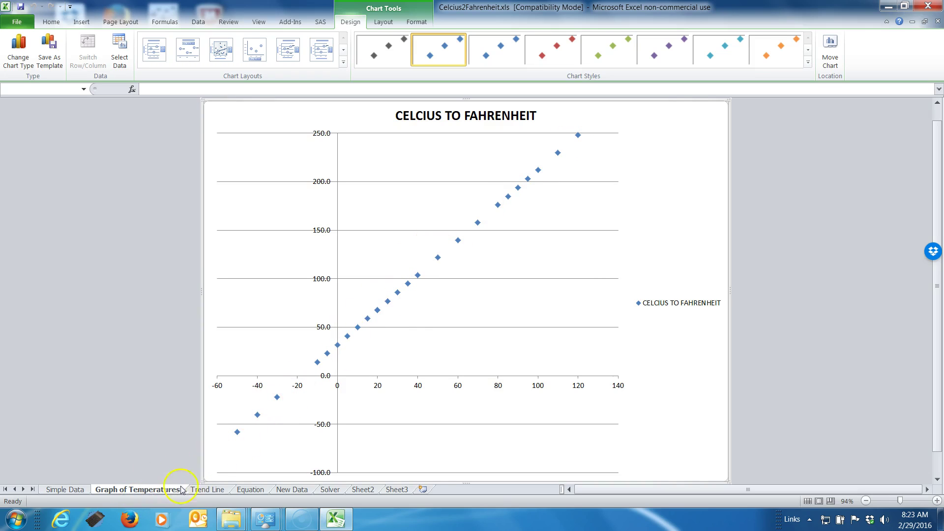
Display the equation and R-squared value for the linear trendline on the Trend Line chart.
click(208, 490)
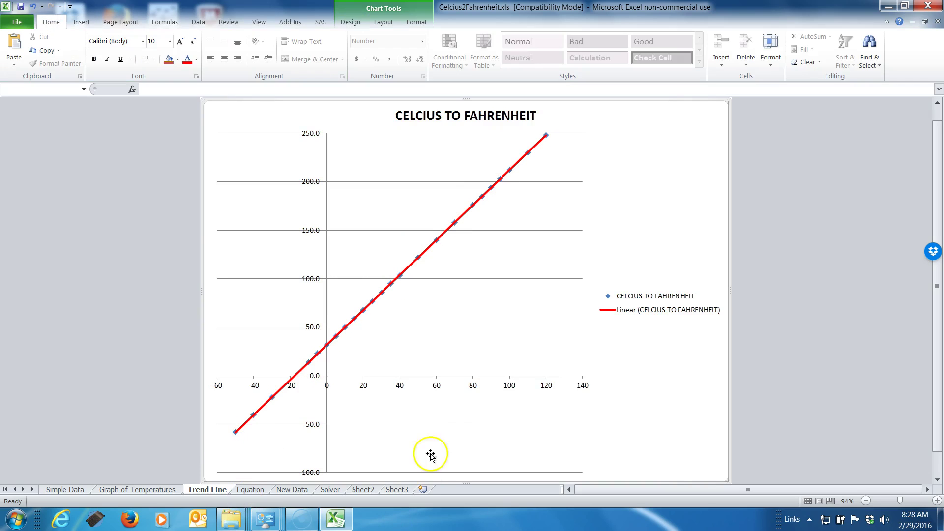
right_click(427, 253)
click(474, 329)
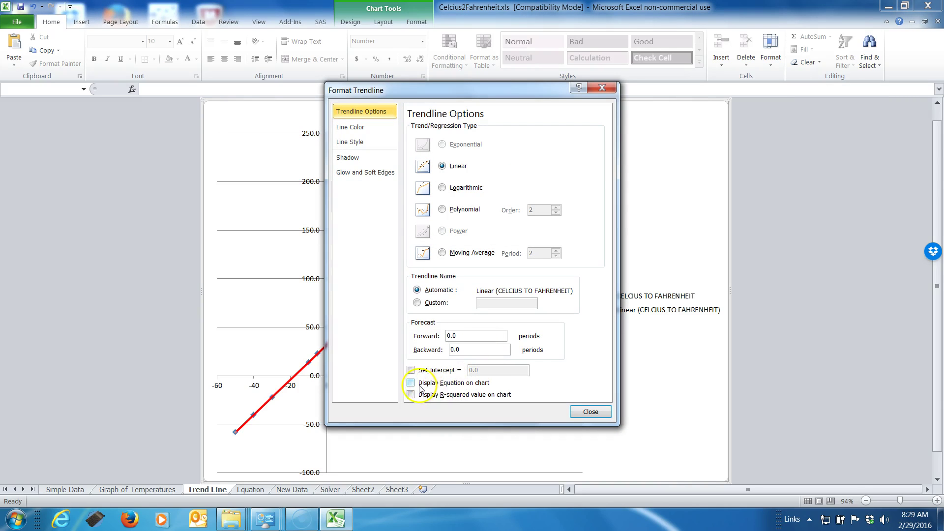
click(410, 384)
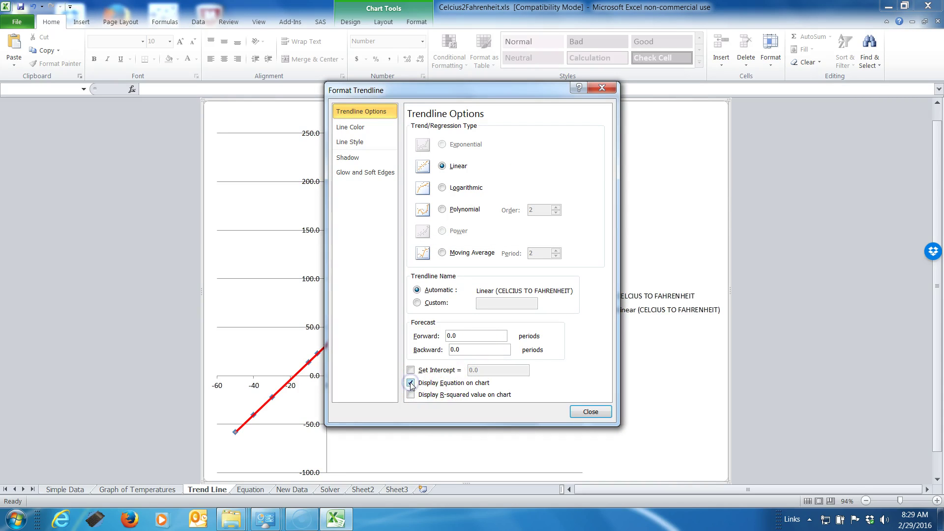
click(411, 395)
click(591, 411)
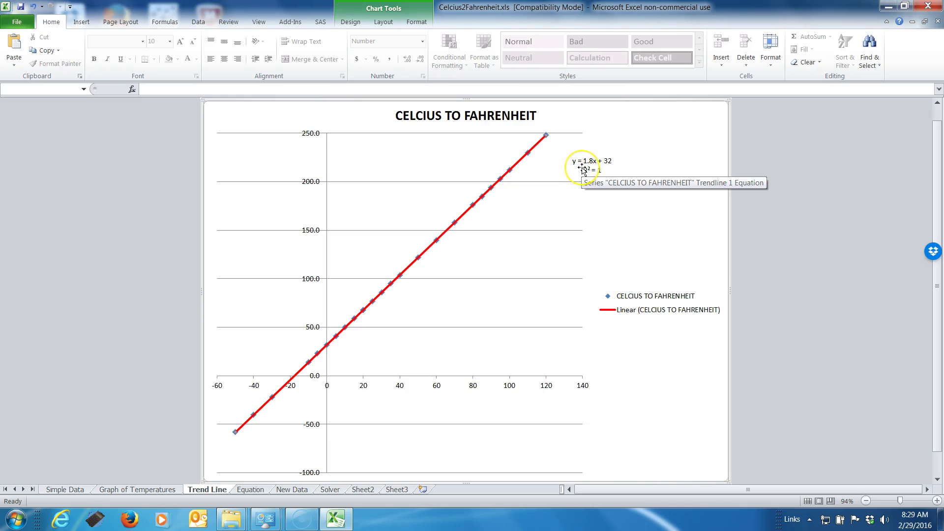
click(583, 169)
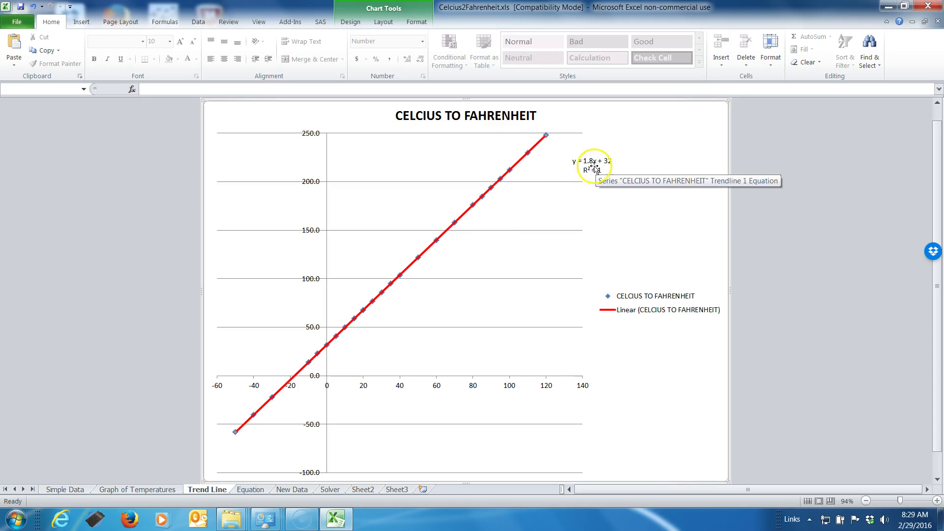
Compare the Simple Data formula with the trendline equation, and examine the slope, intercept and R-squared on the Equation chart.
click(67, 489)
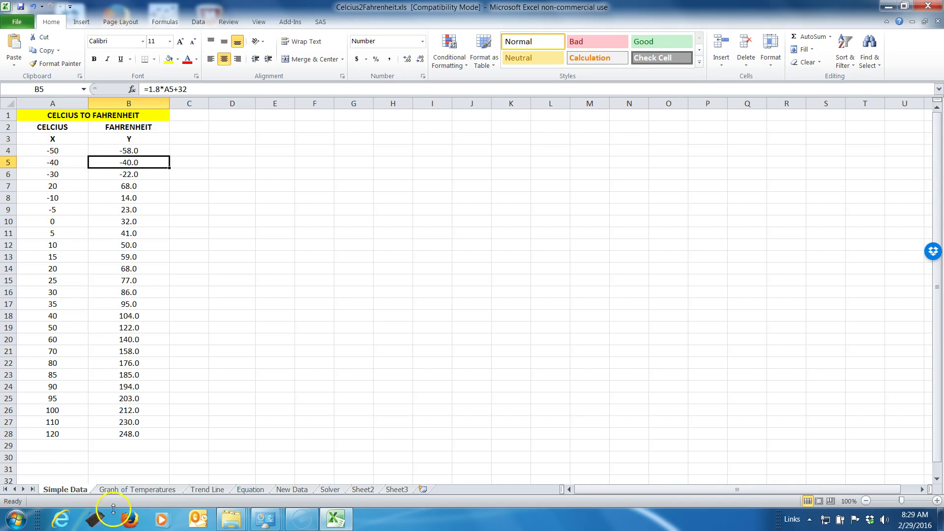
click(204, 489)
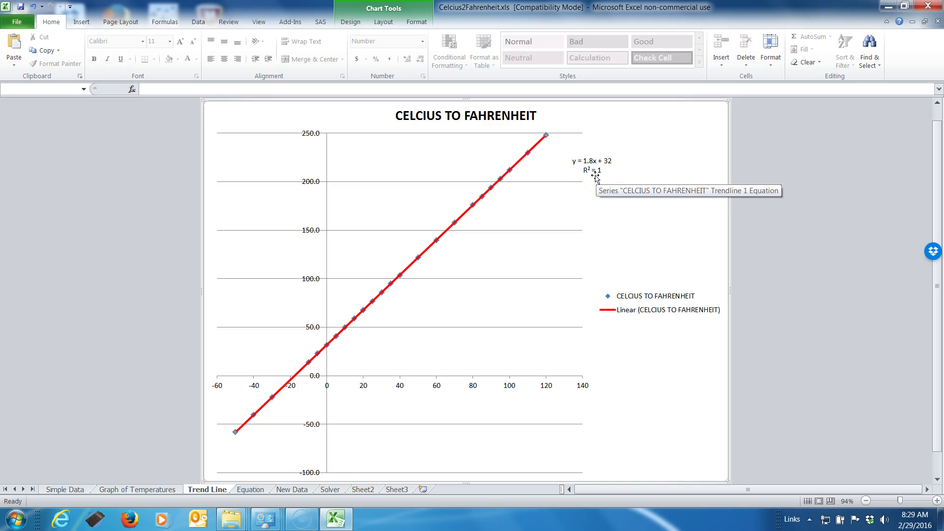
click(250, 490)
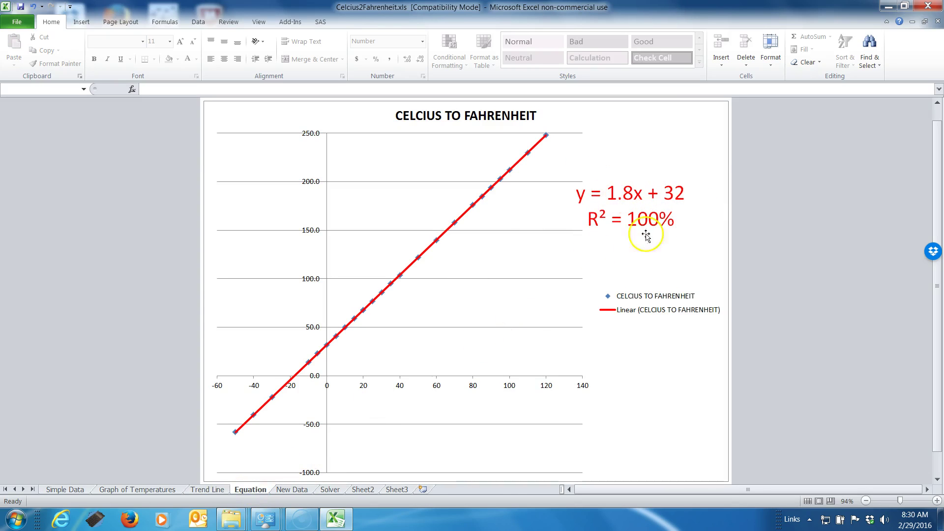
click(633, 219)
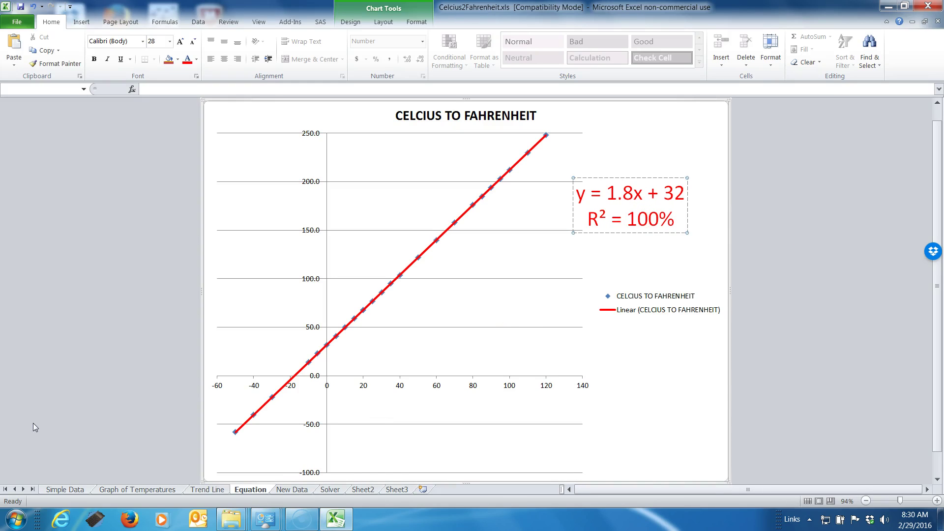
click(670, 220)
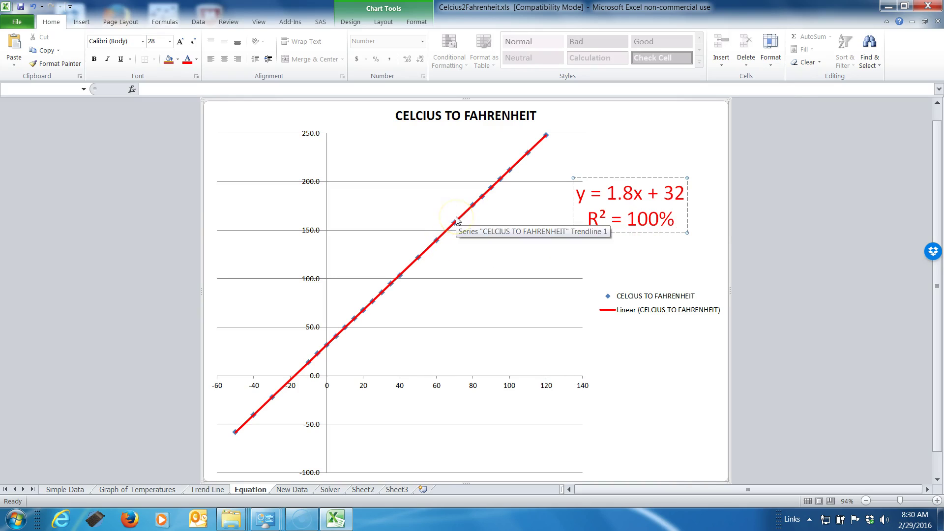
click(637, 219)
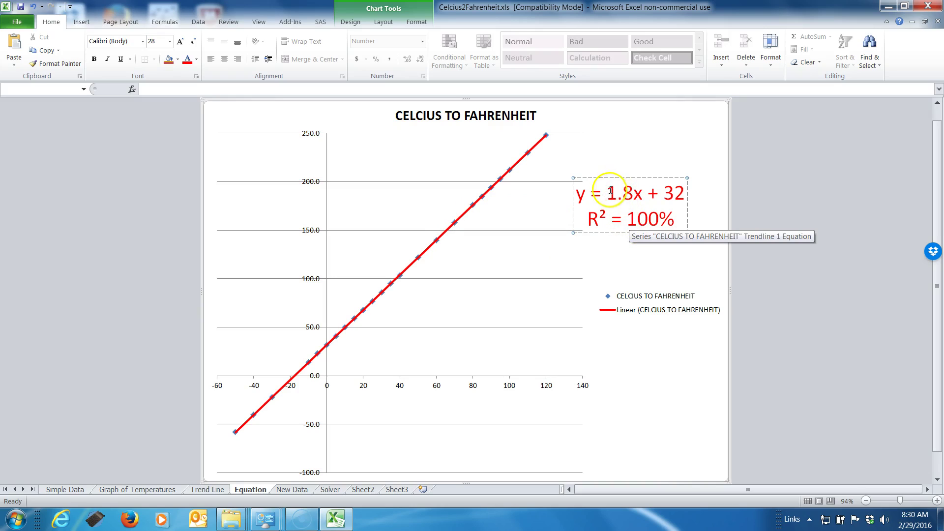
click(680, 192)
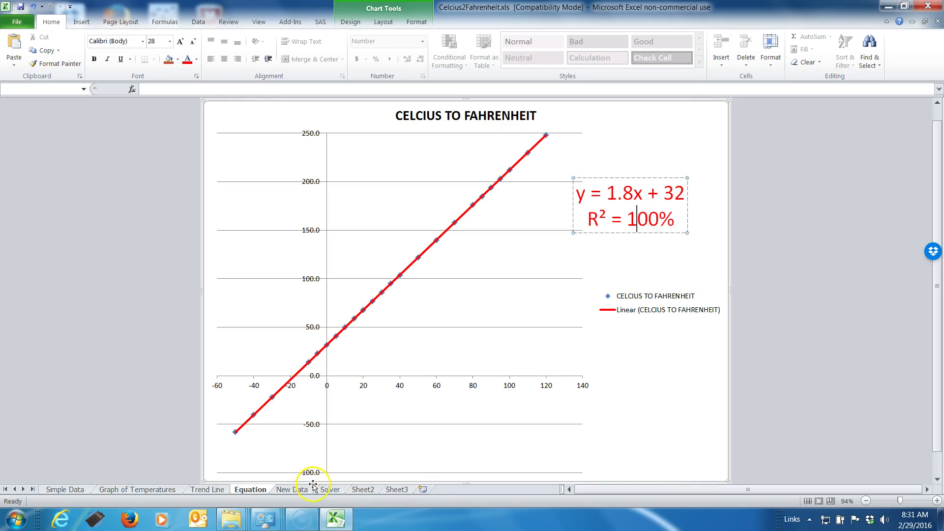
Examine the New Data sheet against the Equation chart, checking the first Celsius input and its true value formula.
click(290, 490)
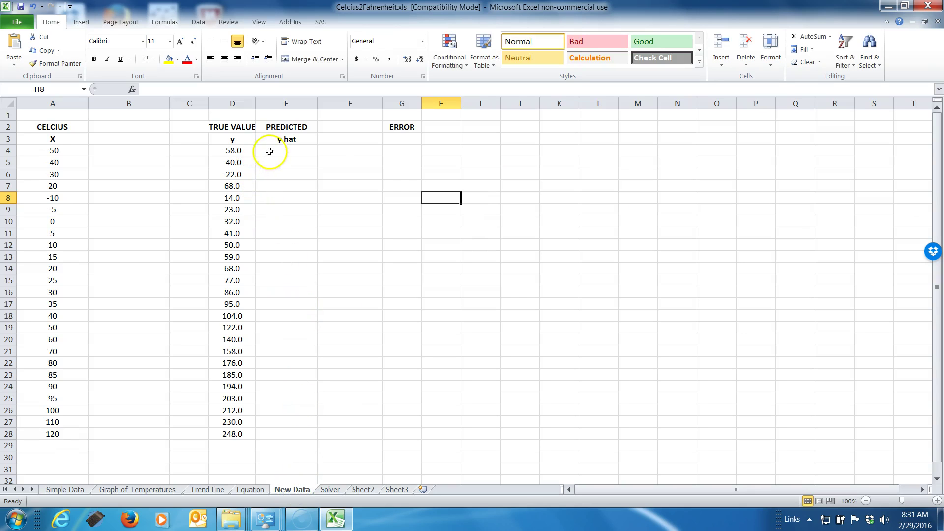
click(249, 490)
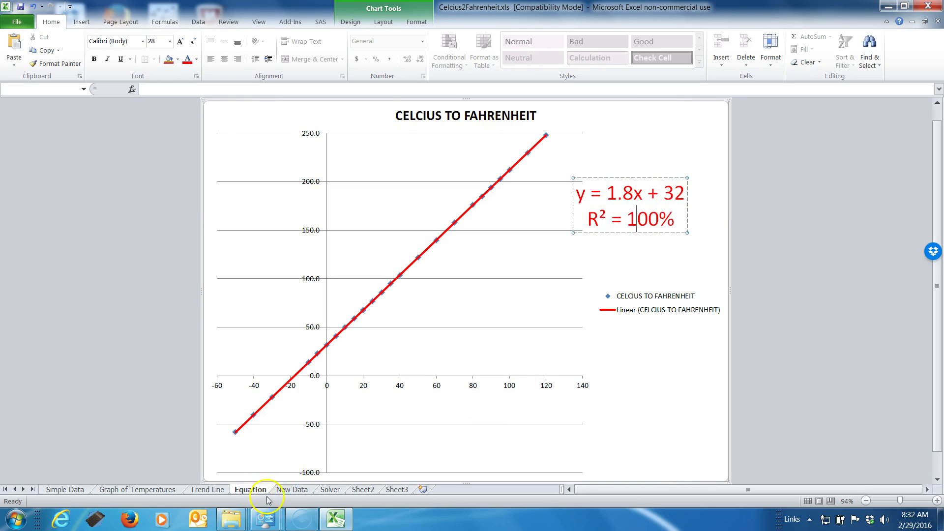
click(288, 490)
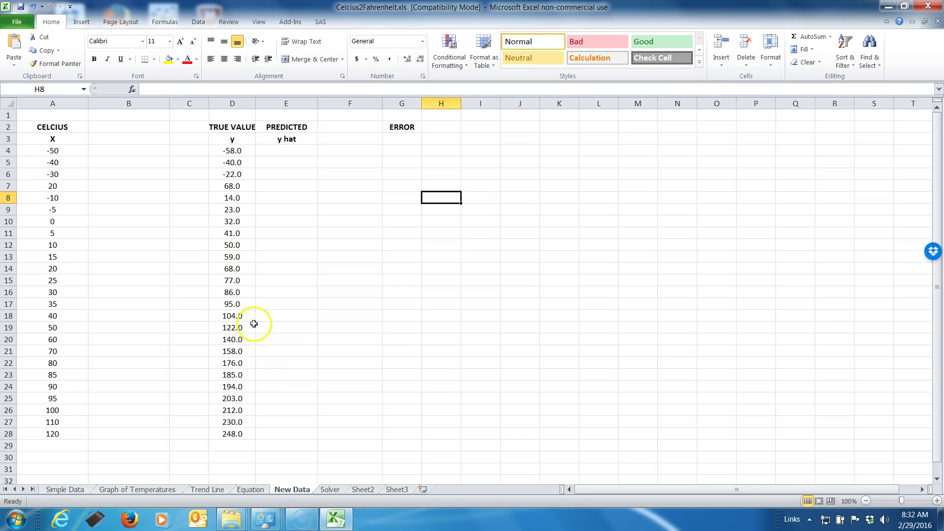
click(239, 152)
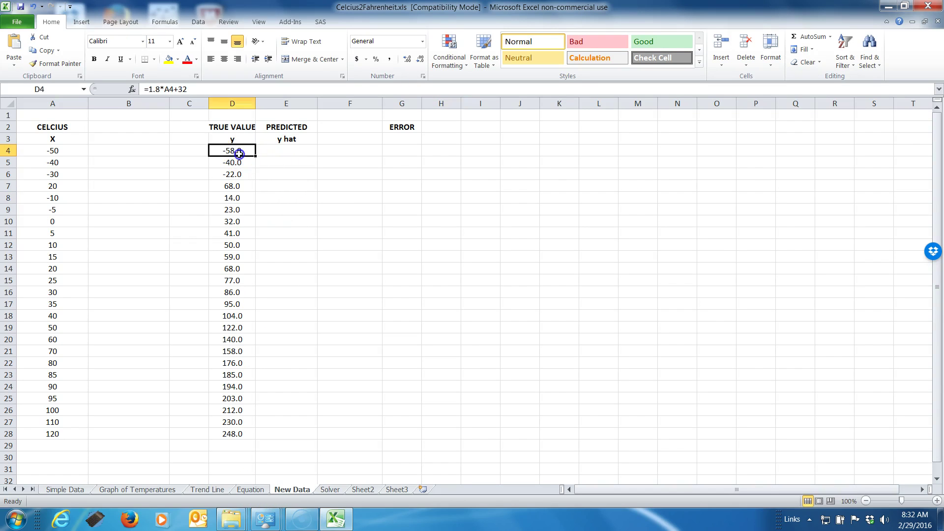
click(53, 152)
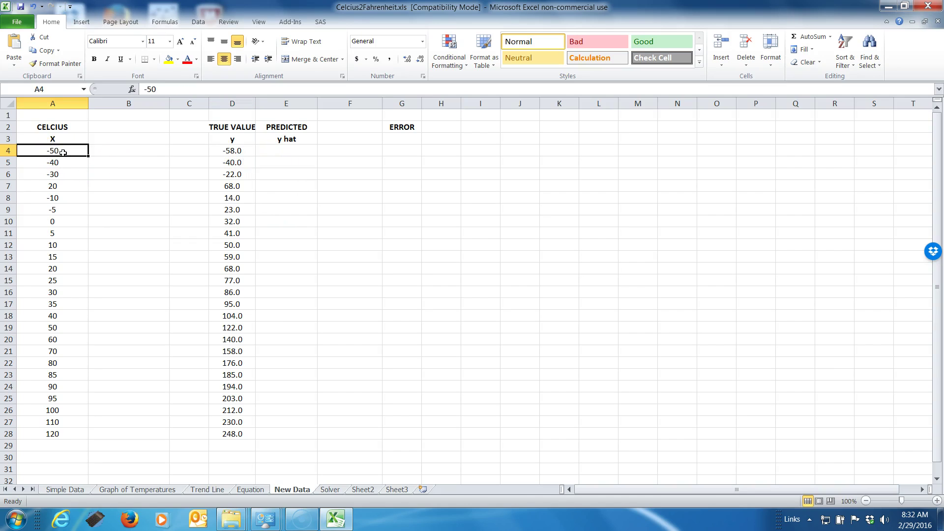
click(234, 151)
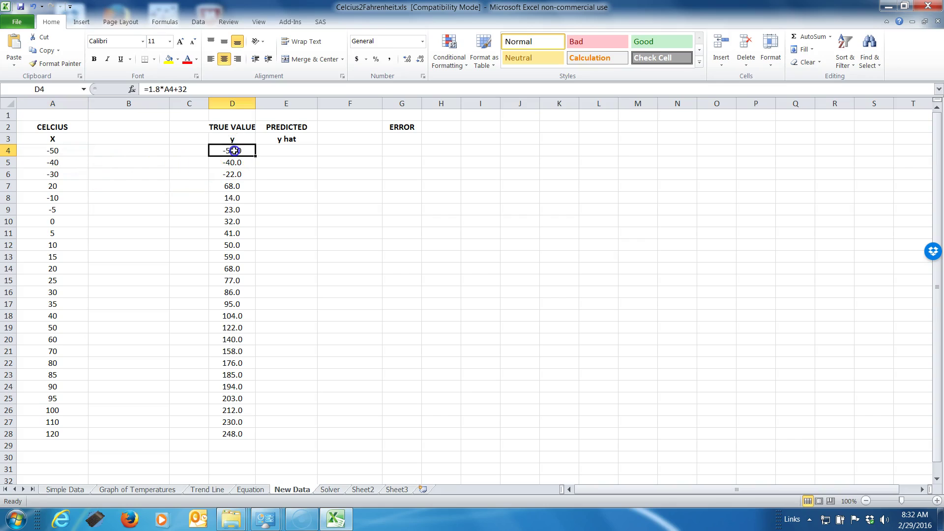
Enter the prediction formula =1.8*A4+32 in cell E4 under y hat and compare it with the true value in D4.
click(274, 151)
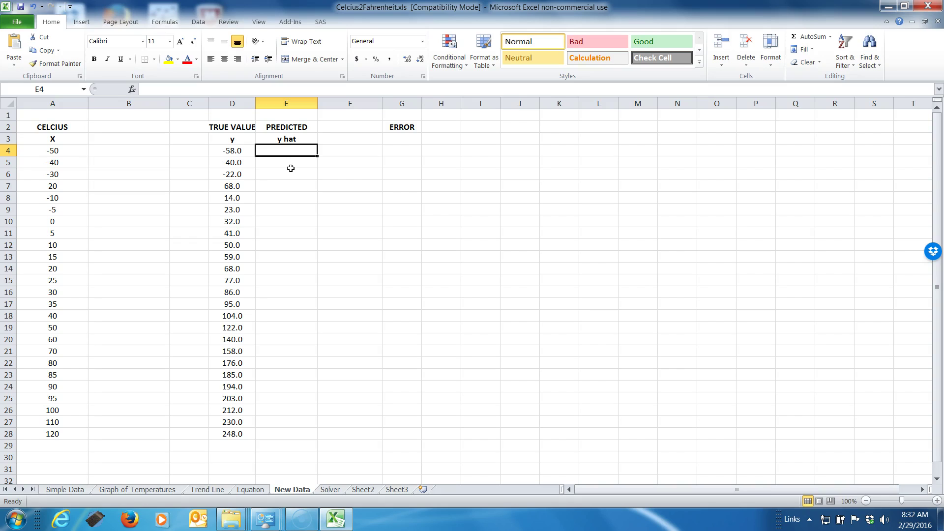
text(+)
key(Escape)
text(=1.8)
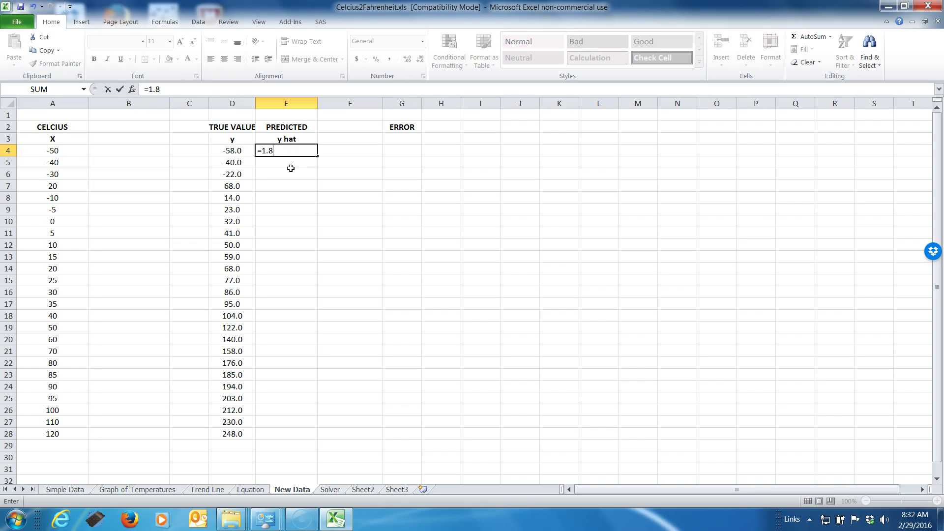
click(277, 156)
text(1.8*)
click(52, 151)
text(+32)
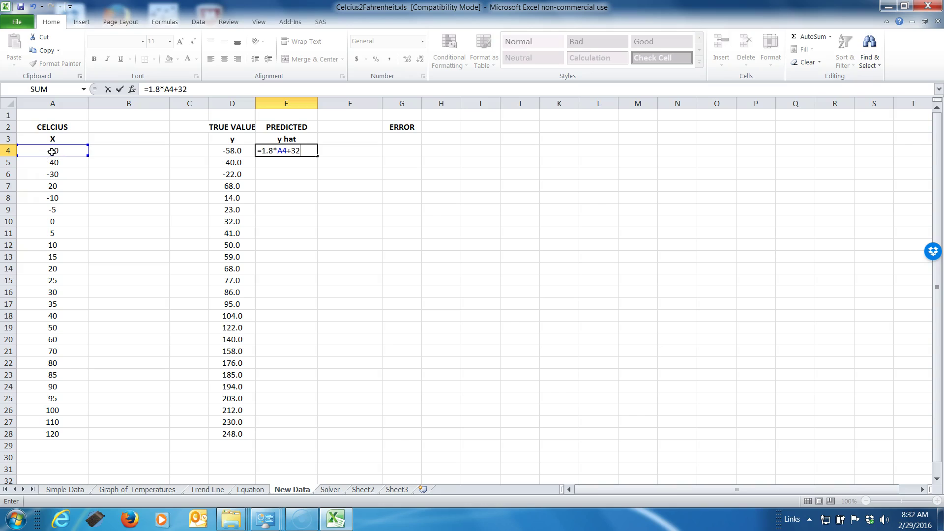
key(Return)
key(Up)
key(Left)
key(Right)
key(Left)
key(Right)
key(Left)
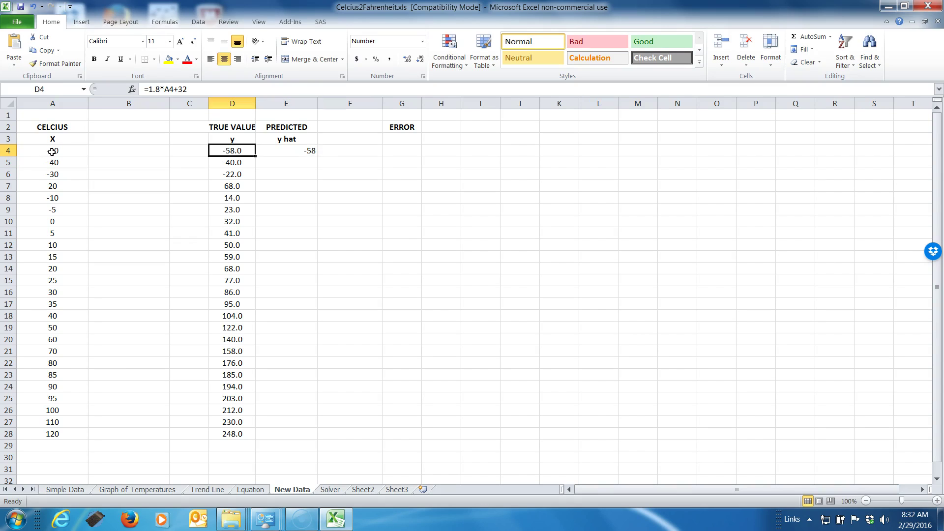
Enter the error formula =D4-E4 in cell G4, subtracting the predicted value from the true value.
key(Right)
key(Right)
key(Right)
text(=)
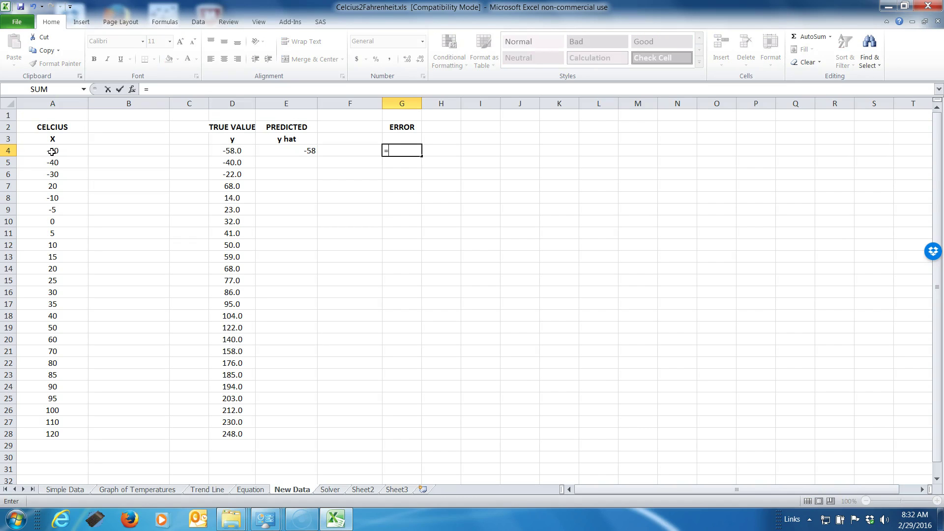
click(224, 150)
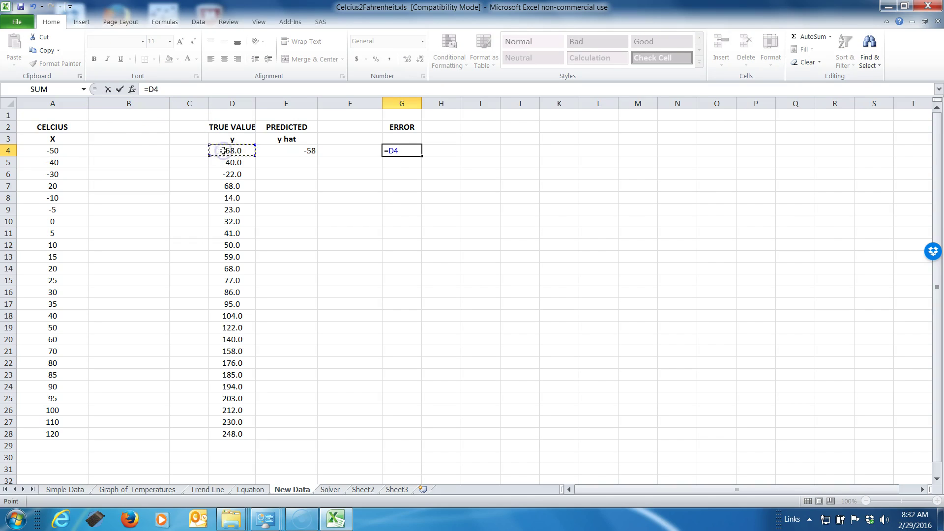
text(-)
click(279, 150)
key(Return)
key(Up)
key(Left)
key(Left)
key(Left)
key(Right)
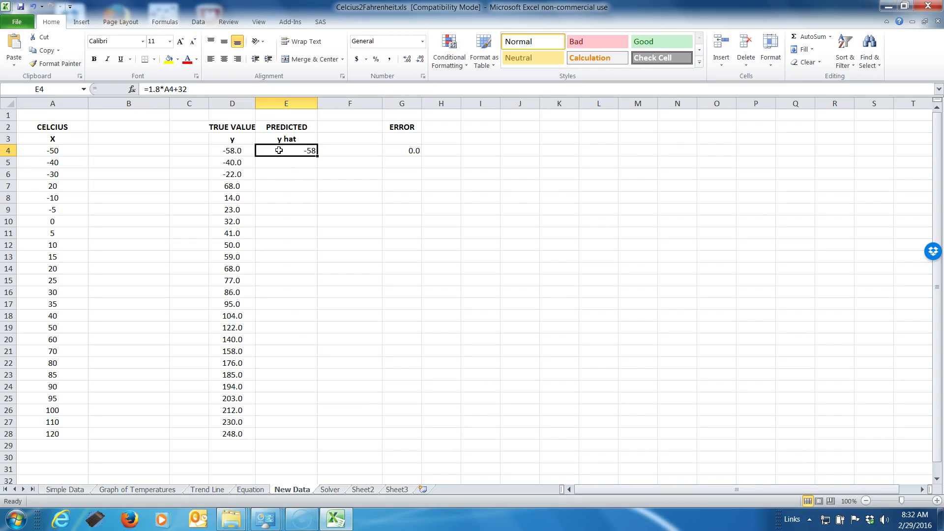
Copy the prediction and error formulas in E4:G4 into row 5.
key(shift+Right)
key(shift+Right)
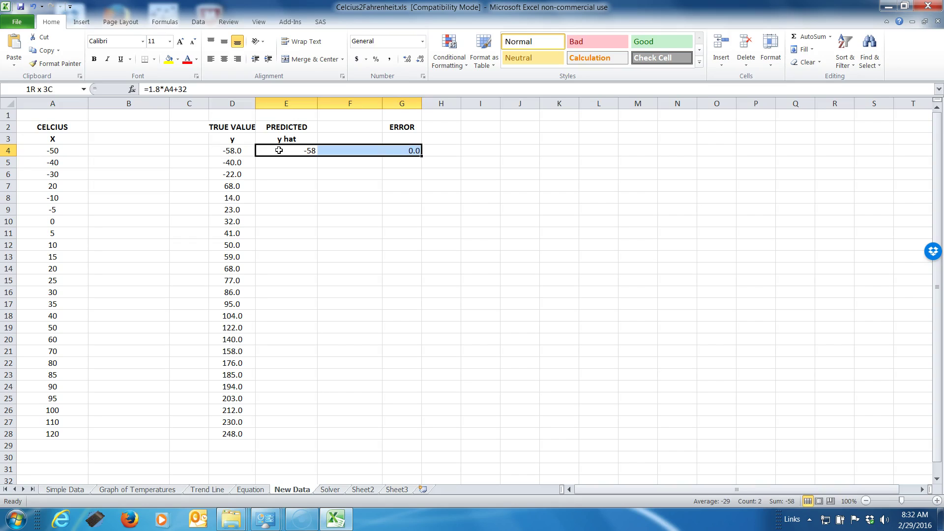
key(ctrl+c)
key(Down)
key(ctrl+v)
Examine row 5, comparing the Celsius input, true value, predicted value and error.
key(Left)
key(Left)
key(Left)
key(Left)
key(Right)
key(Right)
key(Right)
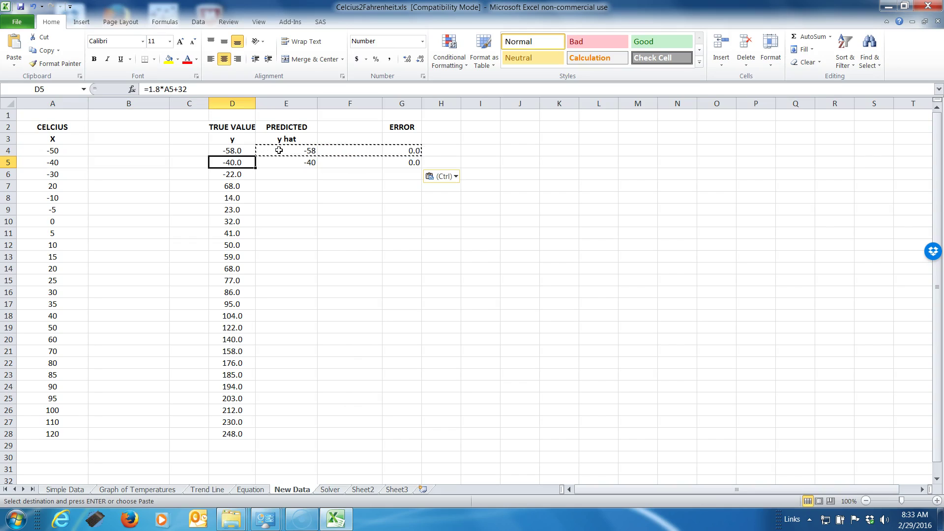
key(Right)
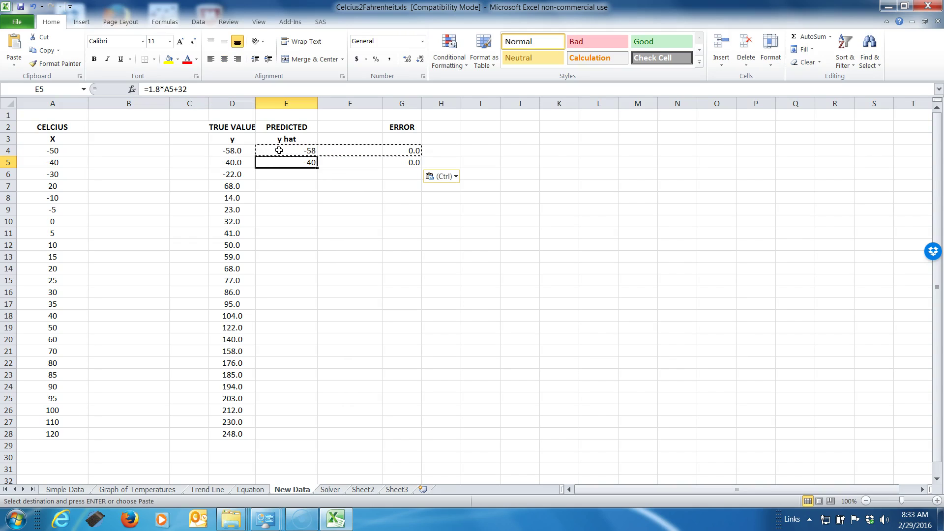
key(Right)
key(Right)
key(Left)
key(Left)
Paste the copied prediction and error formulas into rows 6 through 21.
key(Down)
key(ctrl+v)
key(Down)
key(ctrl+v)
key(Down)
key(ctrl+v)
key(Down)
key(ctrl+v)
key(Down)
key(ctrl+v)
key(Down)
key(ctrl+v)
key(Down)
key(ctrl+v)
key(Down)
key(ctrl+v)
key(Down)
key(ctrl+v)
key(Down)
key(ctrl+v)
key(Down)
key(ctrl+v)
key(Down)
key(ctrl+v)
key(Down)
key(ctrl+v)
key(Down)
key(ctrl+v)
key(Down)
key(ctrl+v)
key(Down)
key(ctrl+v)
Review the filled rows up to the headers, comparing the true values with the y hat predictions.
key(Up)
key(Up)
key(Up)
key(Up)
key(Up)
key(Up)
key(Up)
key(Up)
key(Up)
key(Up)
key(Up)
key(Up)
key(Up)
key(Up)
key(Up)
key(Up)
key(Up)
key(Up)
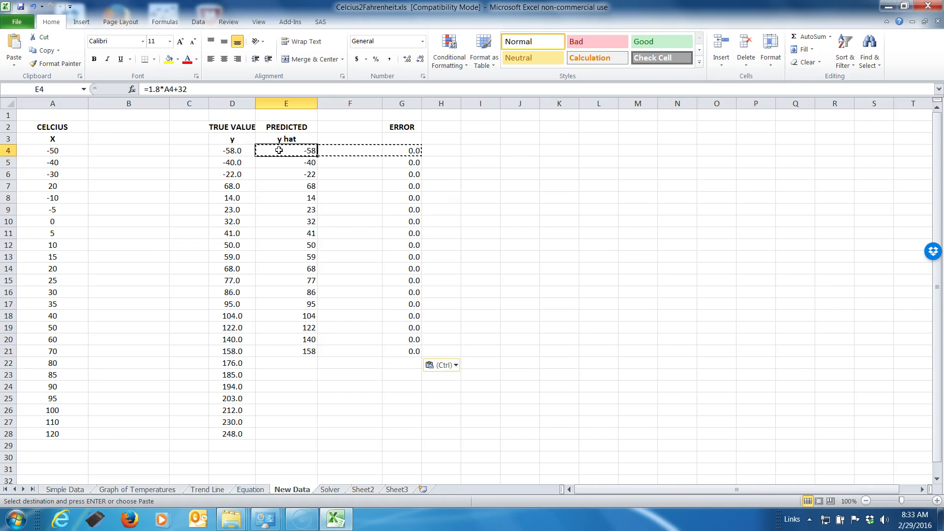
key(Left)
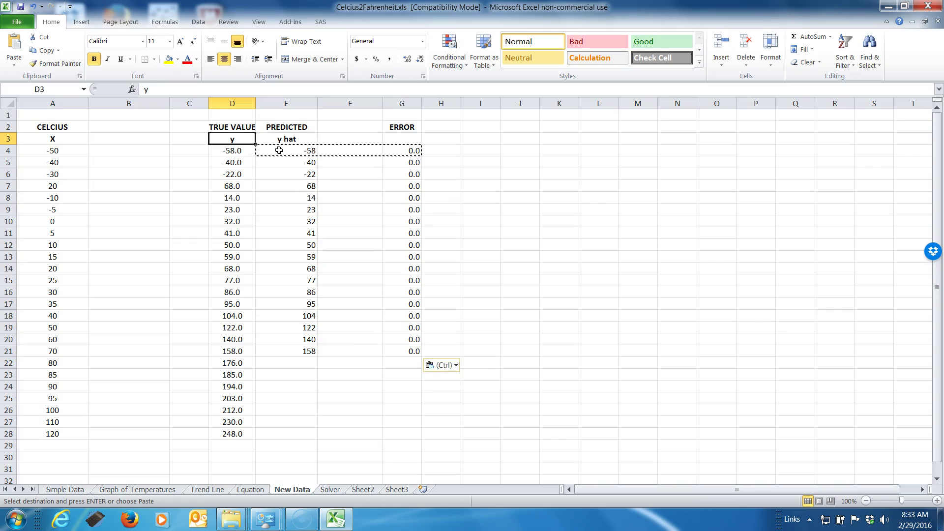
key(Right)
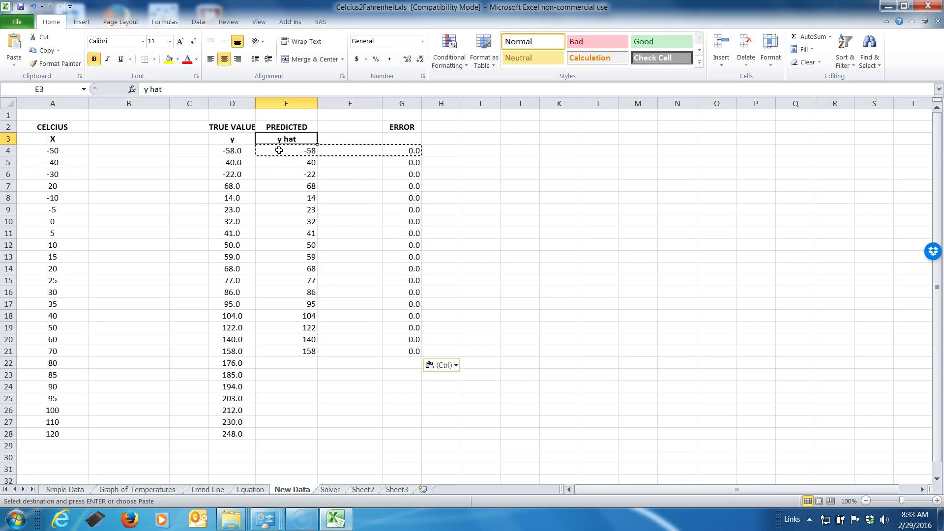
Paste the copied prediction and error formulas into the remaining rows, 22 through 28.
key(Down)
key(Down)
key(Down)
key(Down)
key(Down)
key(Down)
key(Down)
key(Down)
key(Down)
key(Down)
key(Down)
key(Down)
key(Down)
key(Down)
key(Down)
key(Down)
key(Down)
key(Down)
key(Down)
key(ctrl+v)
key(Down)
key(ctrl+v)
key(Down)
key(ctrl+v)
key(Down)
key(ctrl+v)
key(Down)
key(ctrl+v)
key(Down)
key(ctrl+v)
key(Down)
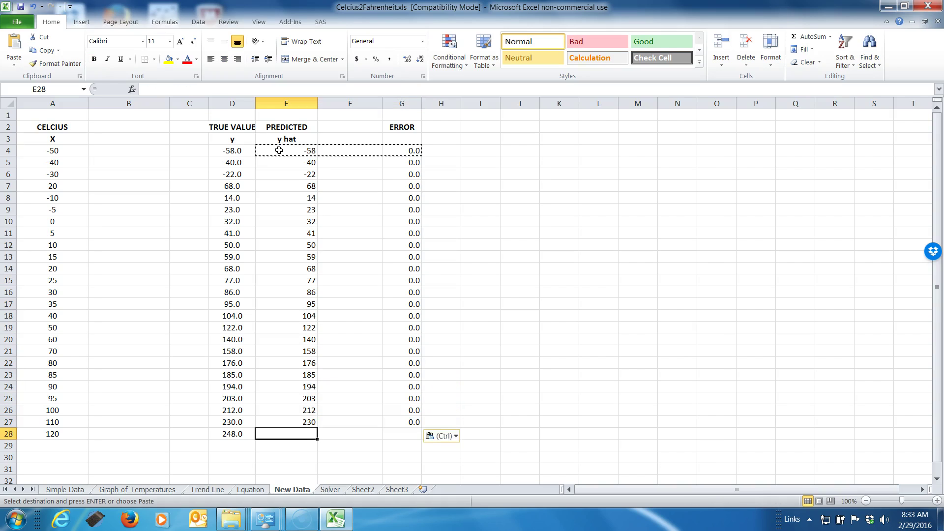
key(ctrl+v)
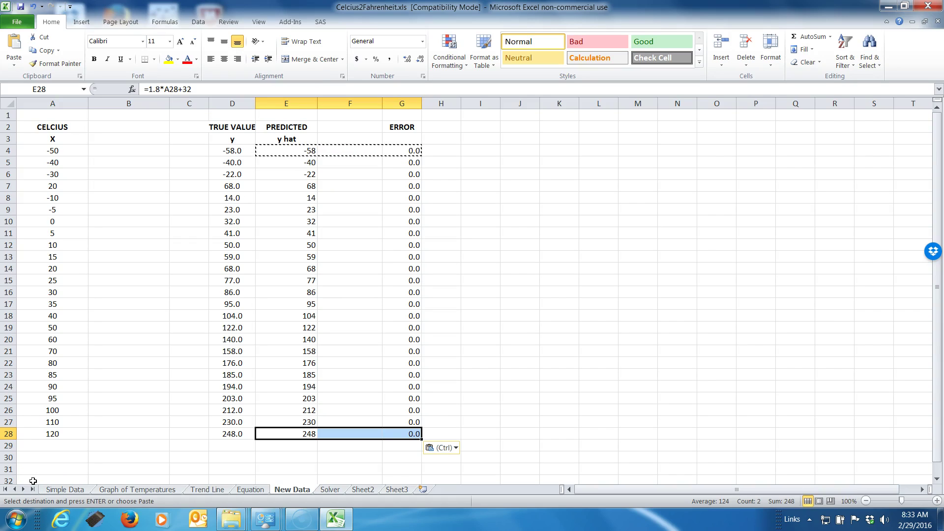
Review the trendline equation on the Equation chart, then check the available data tools on the Solver sheet.
click(251, 490)
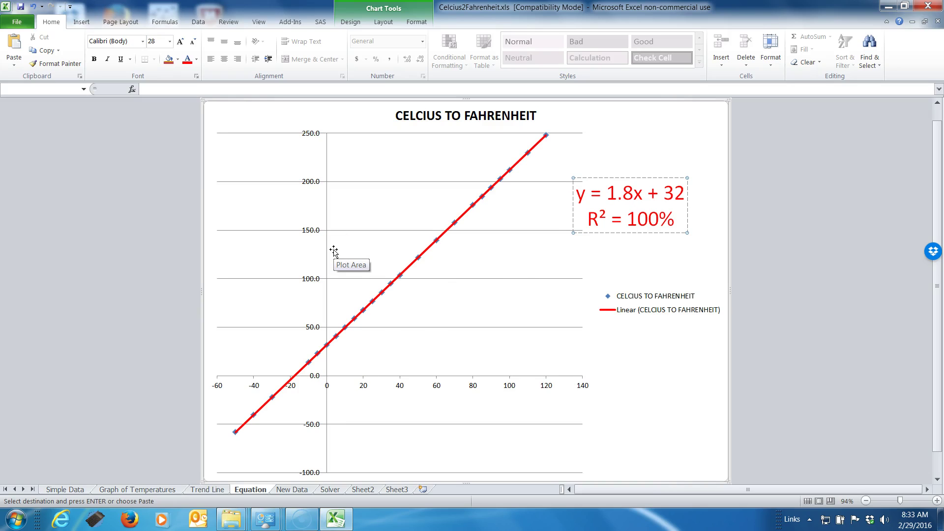
click(331, 490)
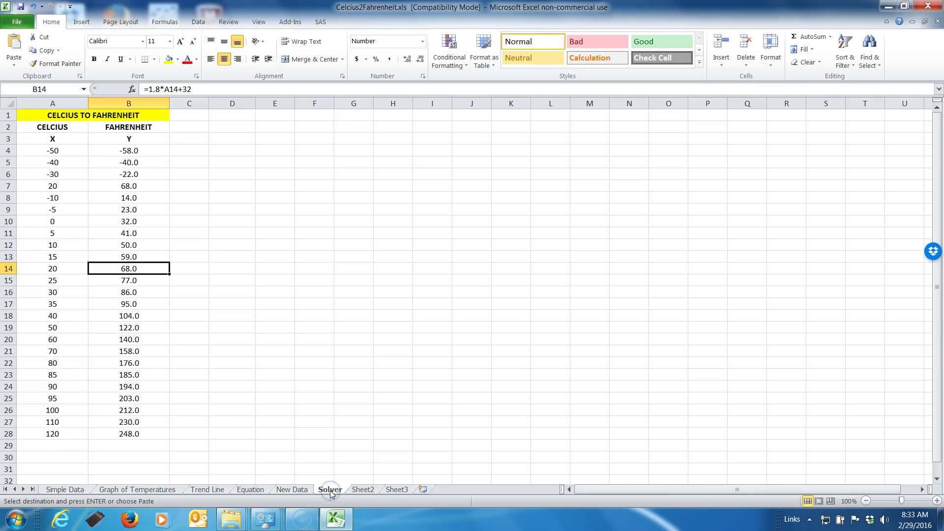
click(291, 365)
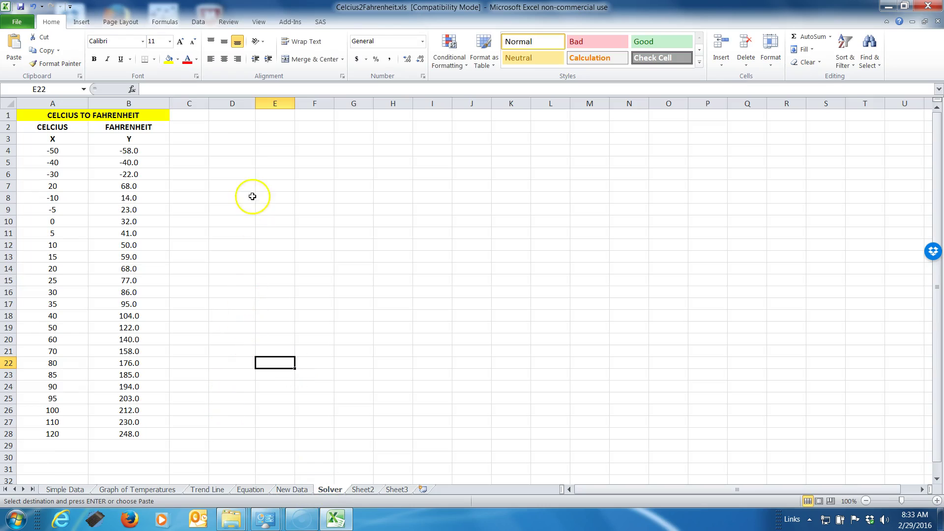
click(199, 22)
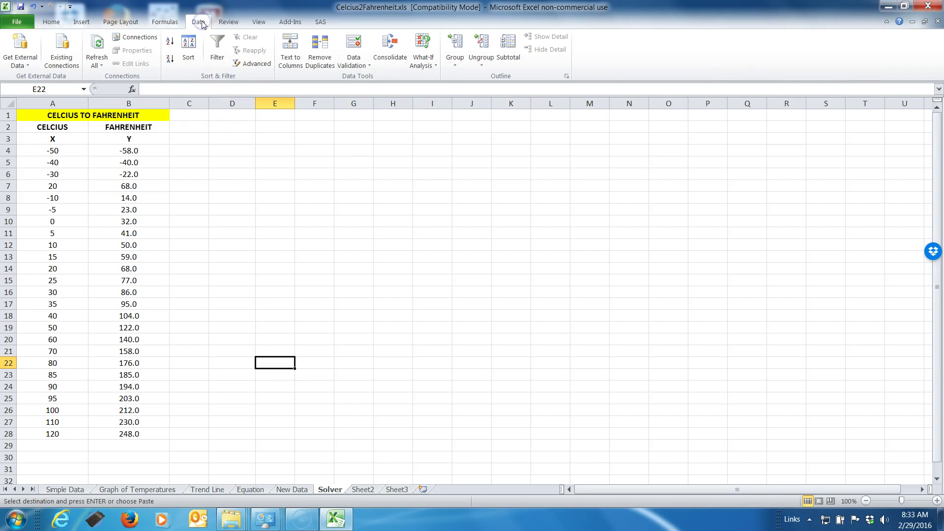
click(463, 223)
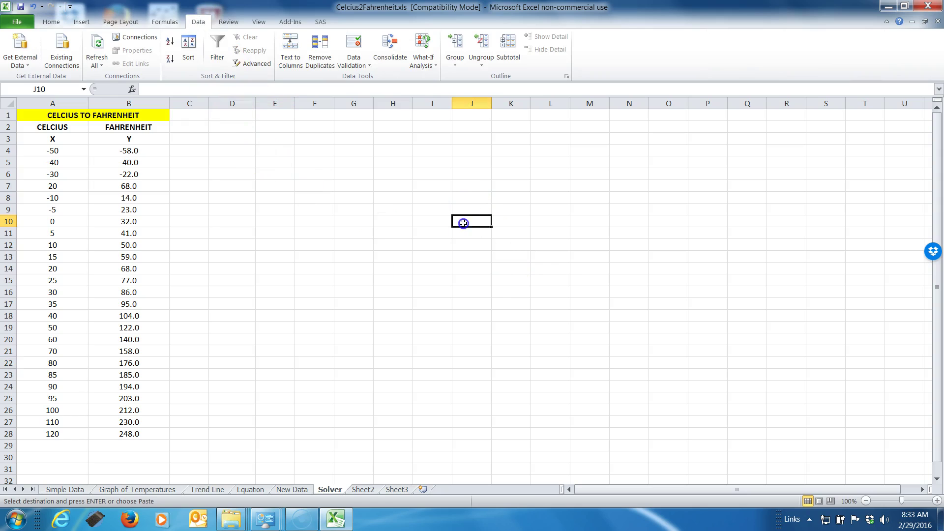
Enable the Analysis ToolPak from the Excel add-ins.
right_click(628, 58)
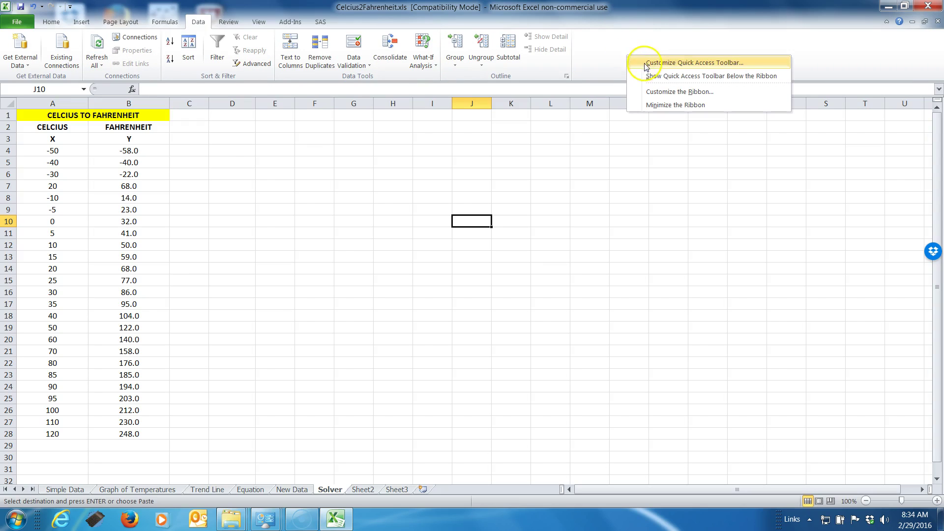
click(665, 92)
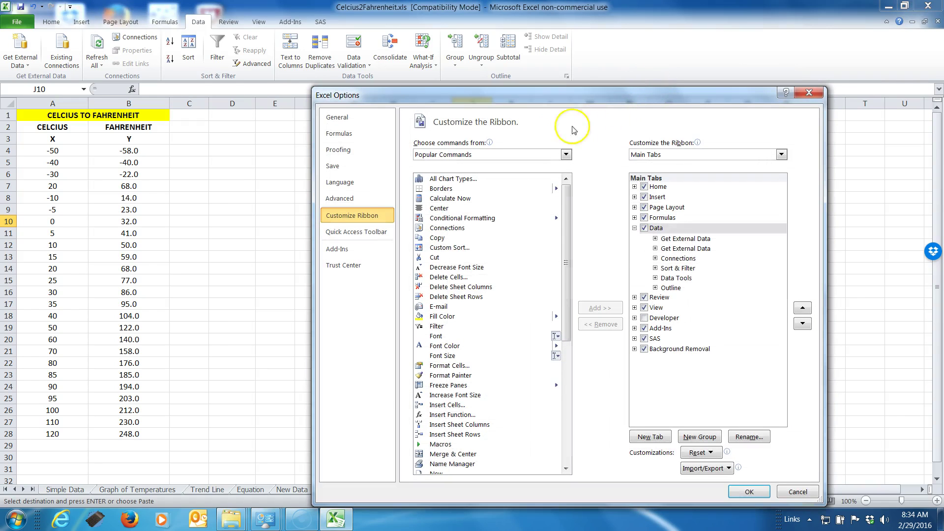
click(343, 251)
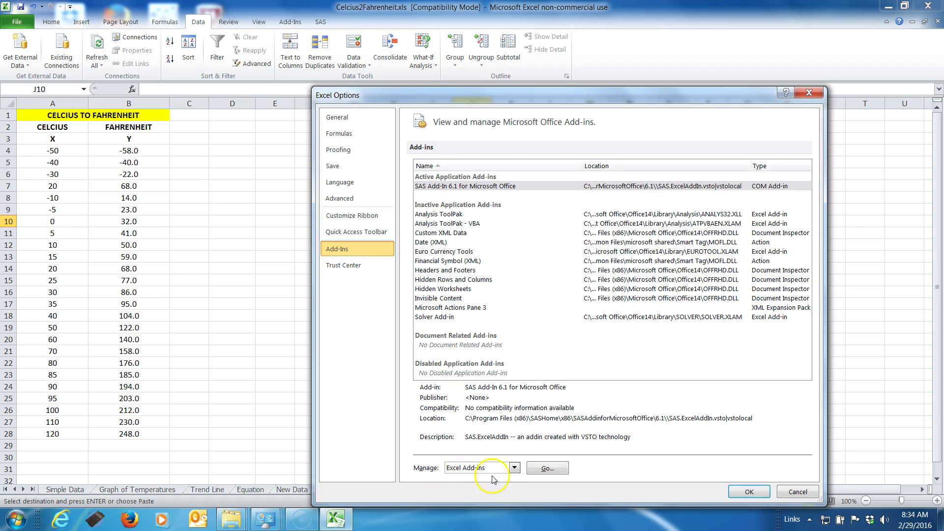
click(515, 468)
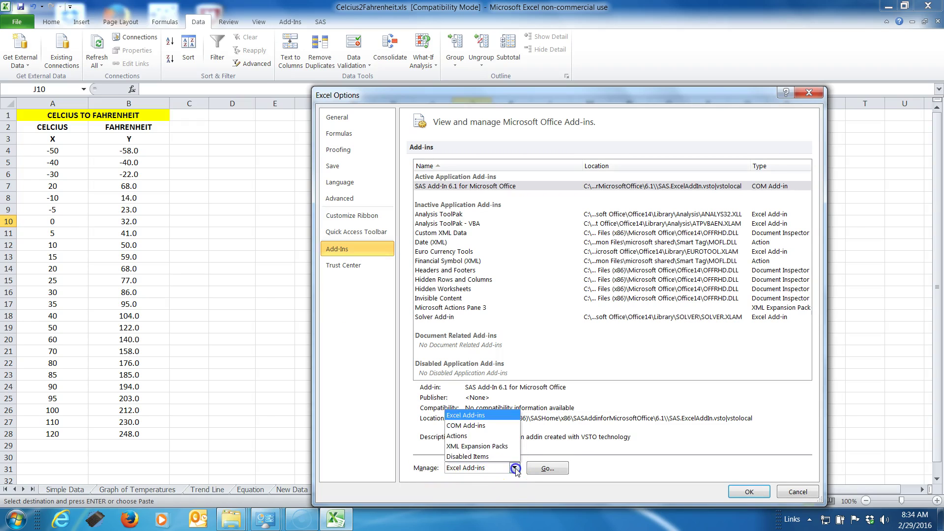
click(458, 418)
click(550, 468)
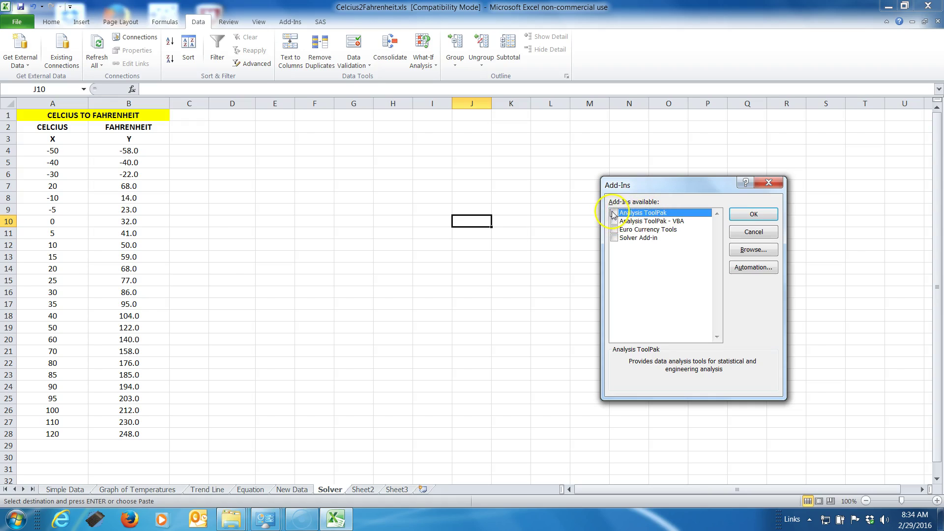
click(746, 213)
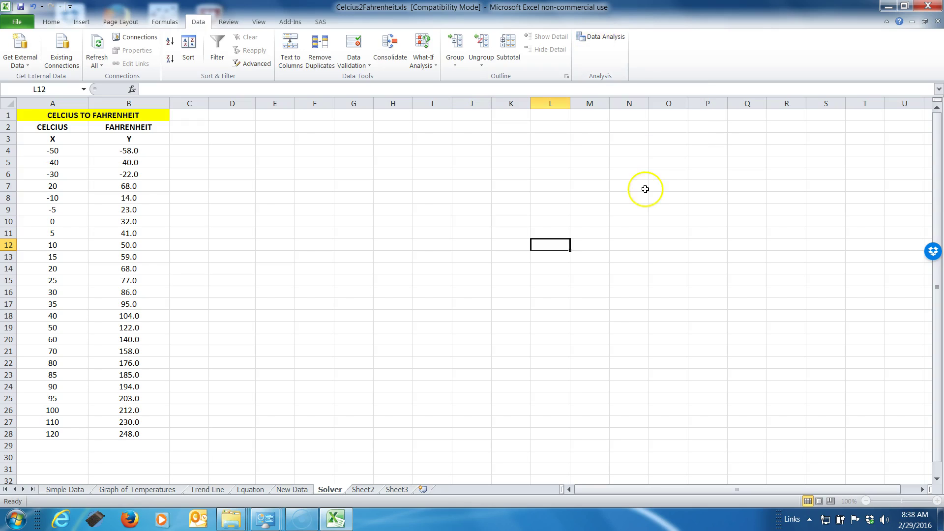
Start a Regression data analysis and set its output range to cell G13 of the Solver sheet.
click(597, 37)
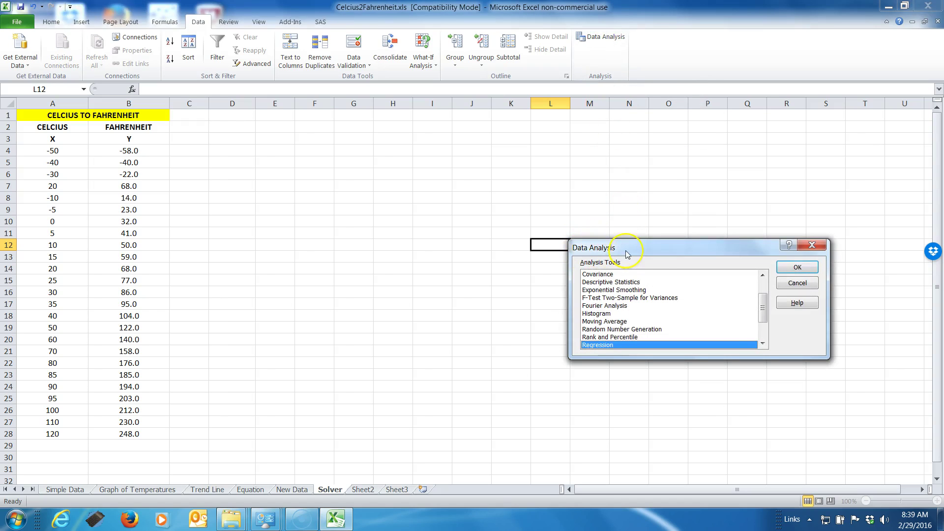
click(764, 291)
drag(764, 292, 767, 315)
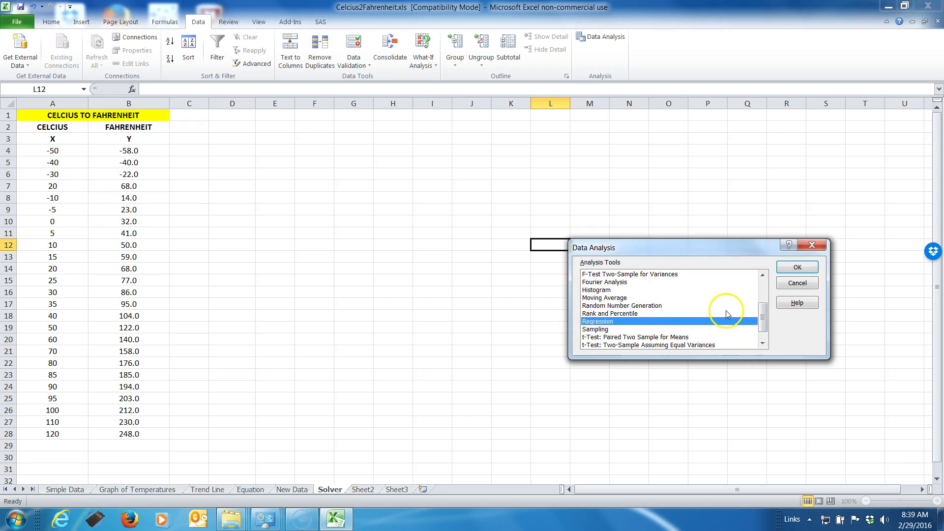
click(794, 268)
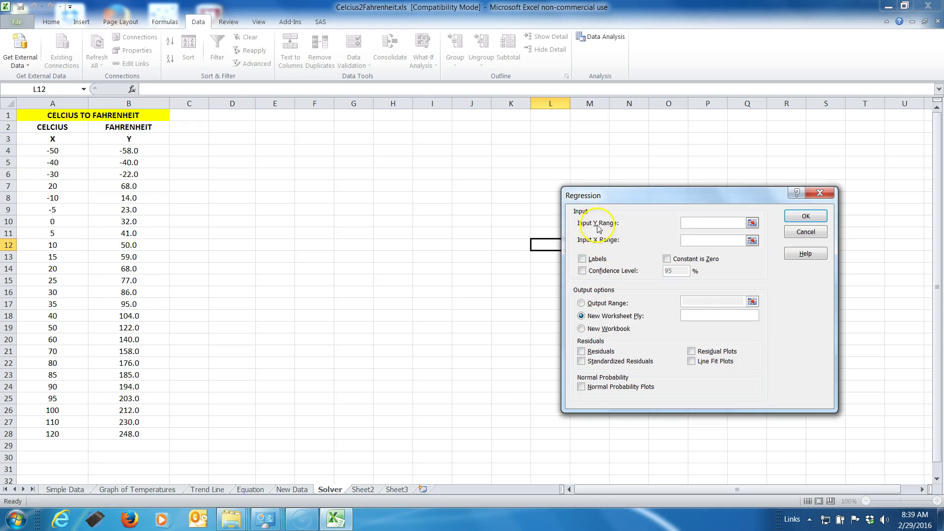
click(711, 226)
click(582, 303)
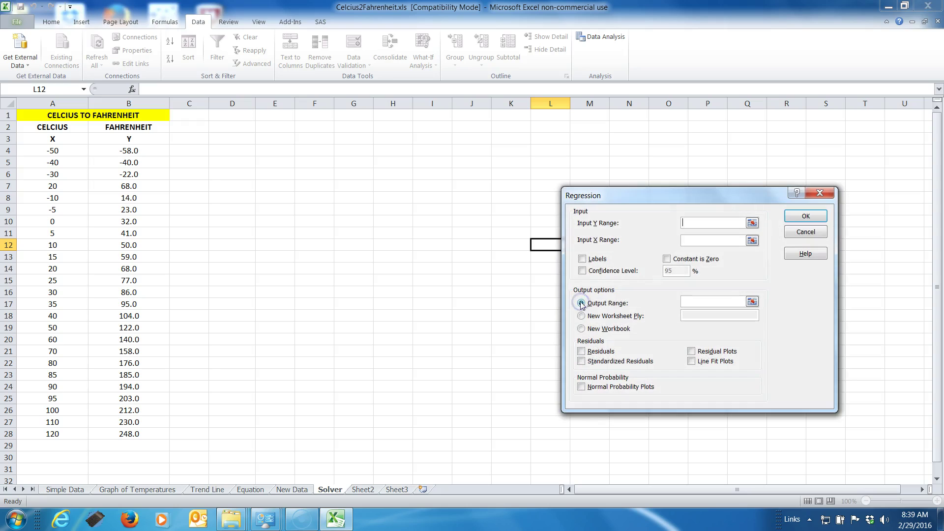
click(753, 302)
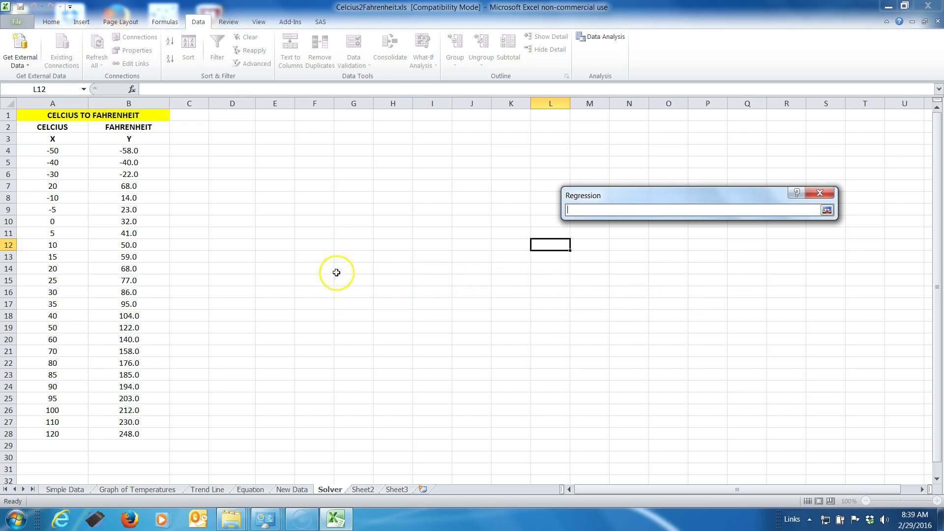
click(350, 257)
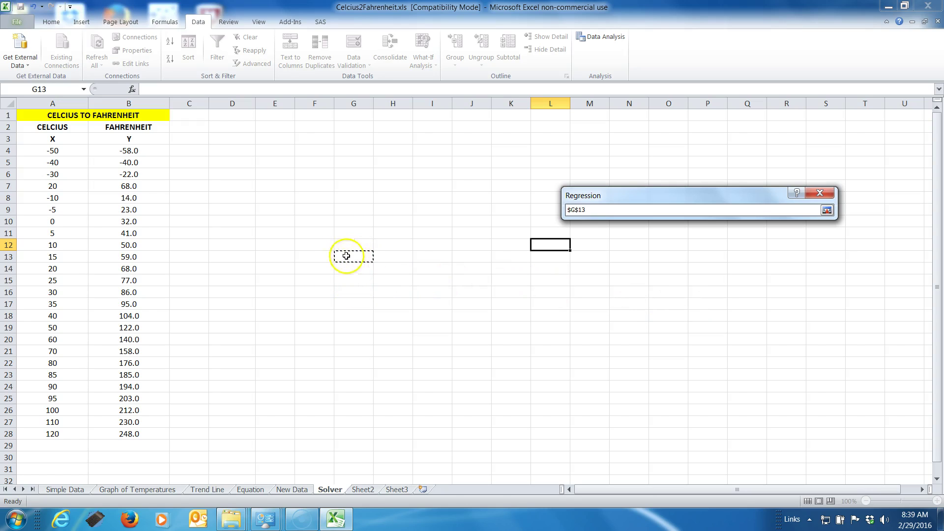
click(828, 211)
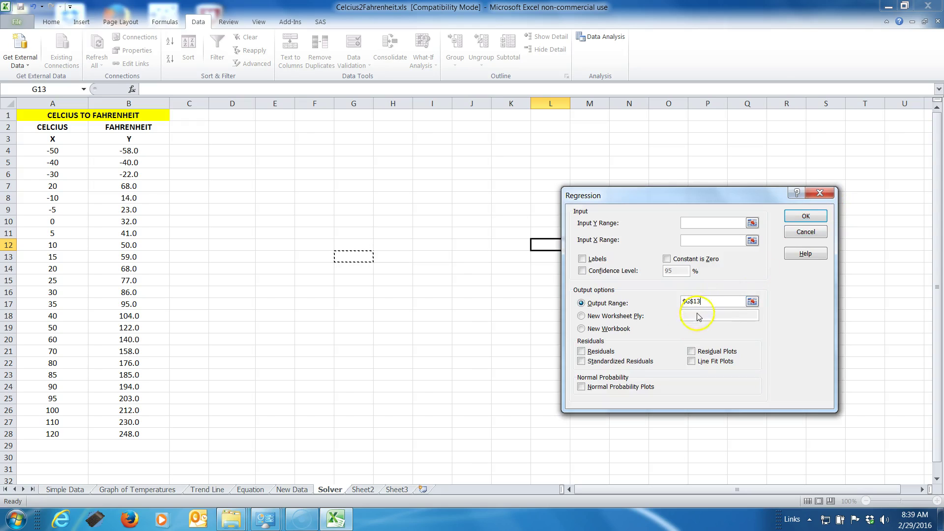
Set the regression's Y range to $B$3:$B$28 and its X range to $A$3:$A$28.
click(753, 222)
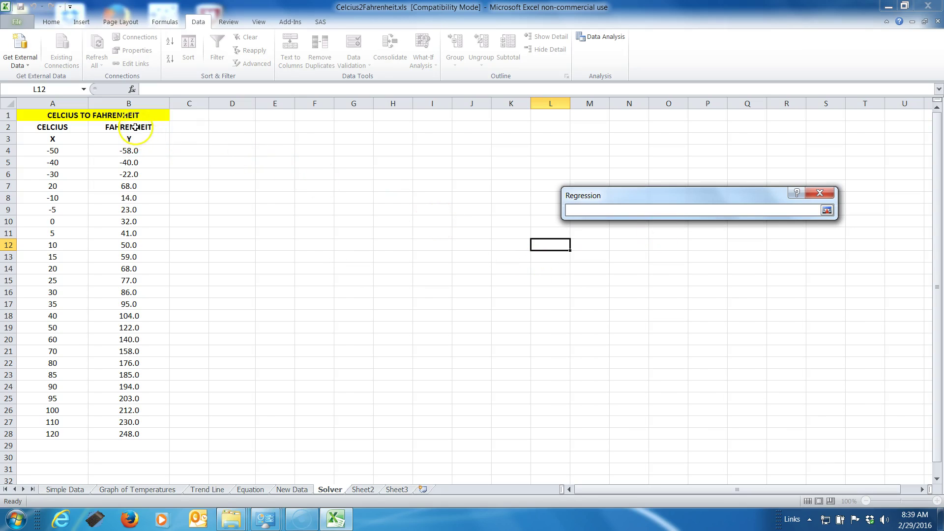
drag(134, 143, 142, 437)
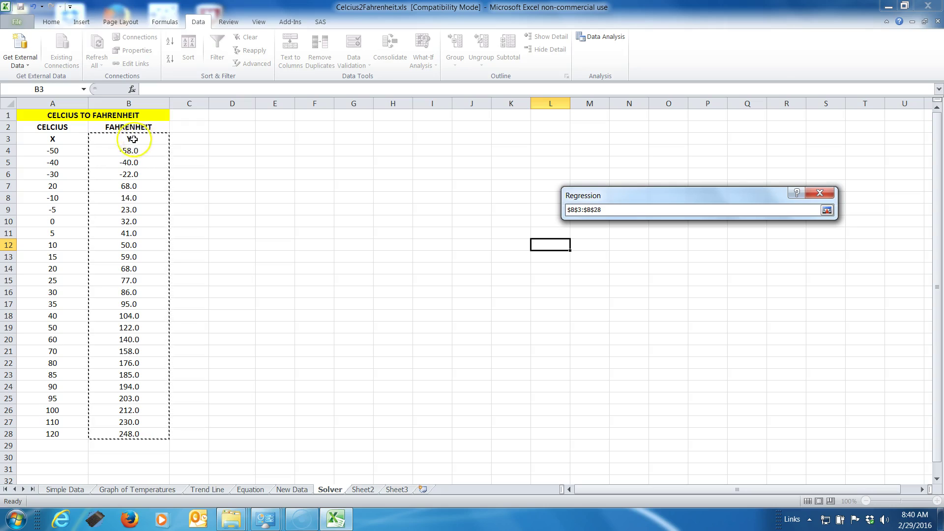
click(827, 210)
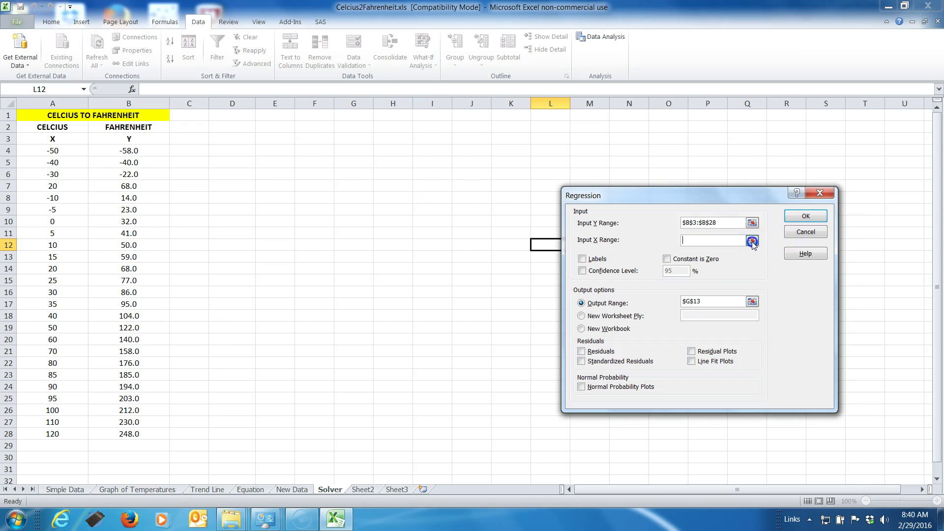
click(752, 241)
click(52, 138)
drag(53, 139, 58, 433)
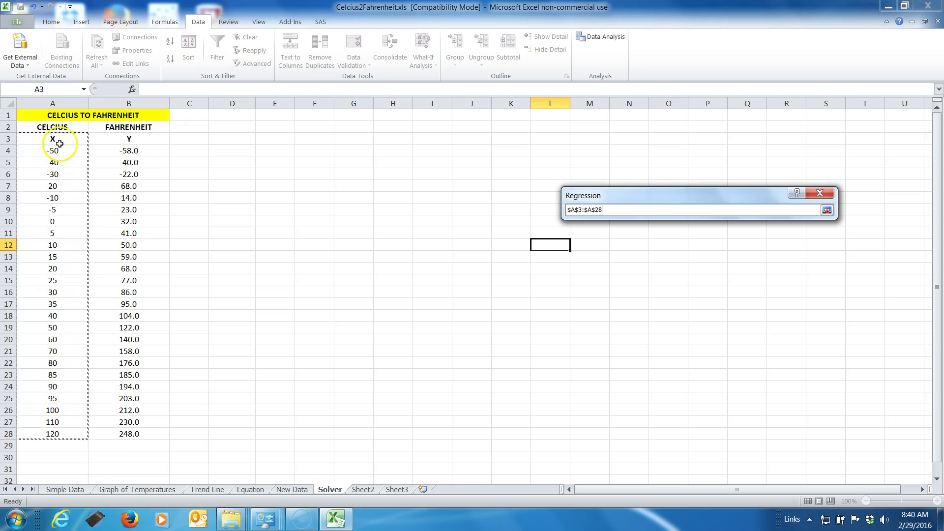
click(827, 210)
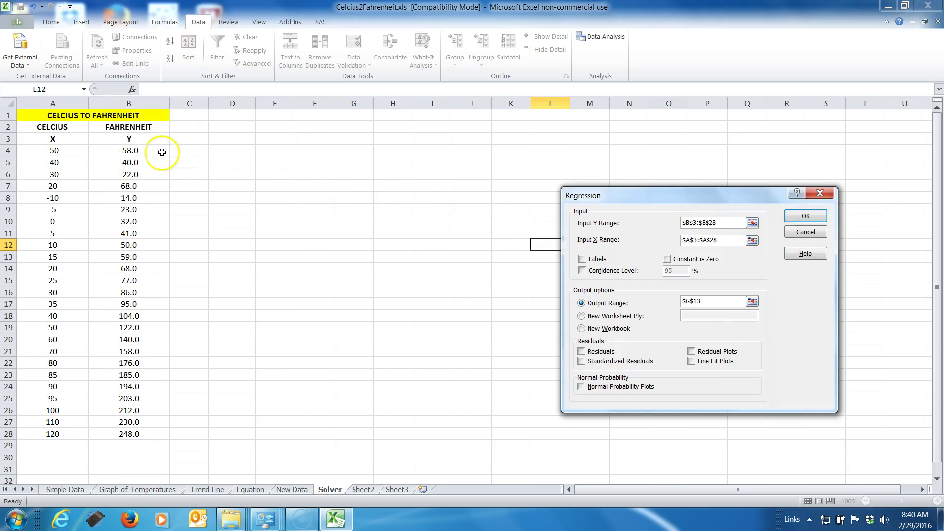
Run the regression with Labels enabled and view the whole summary output.
click(582, 259)
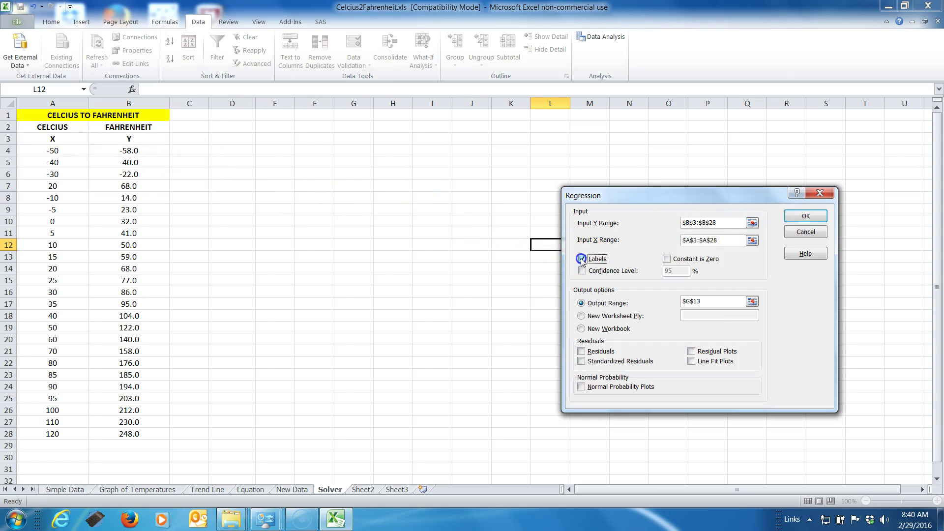
click(806, 217)
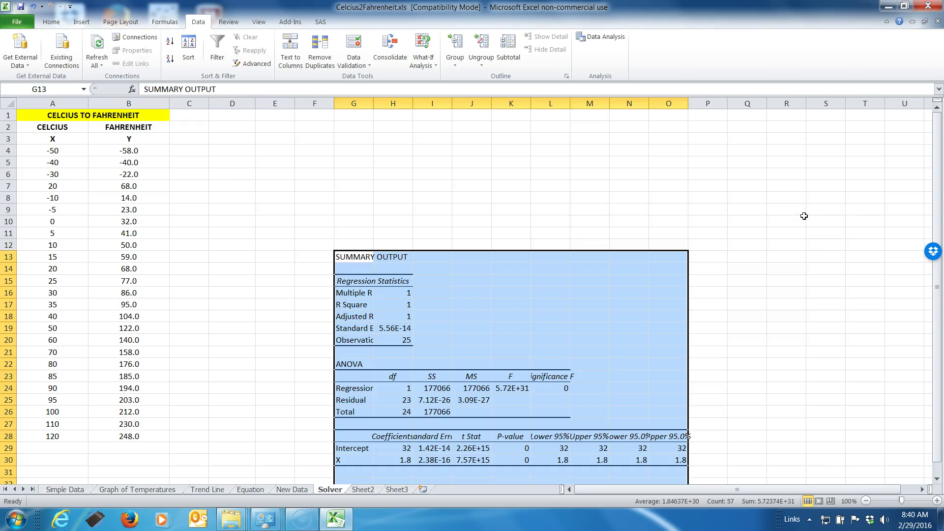
scroll(817, 275, down, 2)
scroll(815, 274, up, 1)
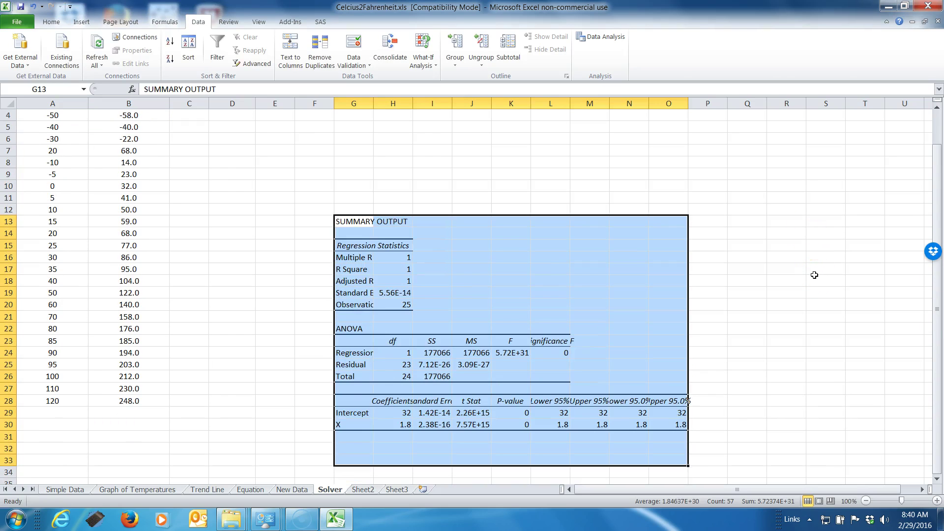
scroll(814, 275, up, 1)
scroll(814, 275, down, 1)
click(781, 257)
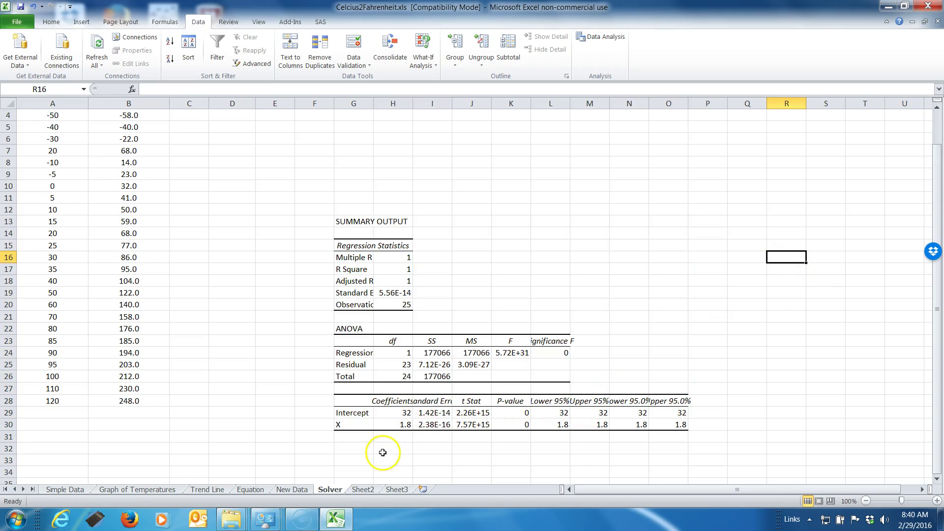
Compare the regression's intercept coefficient with the equations on the Trend Line and Equation charts, and return to the Solver sheet.
click(404, 414)
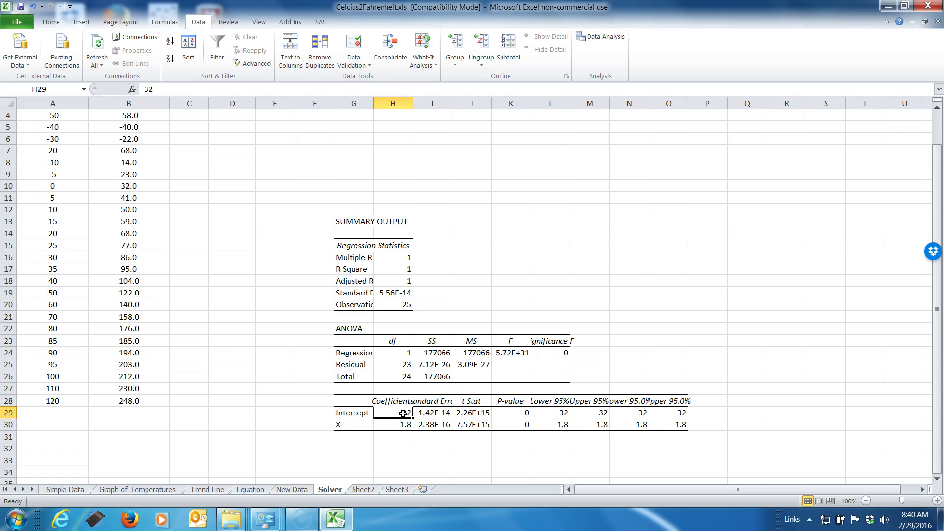
click(209, 490)
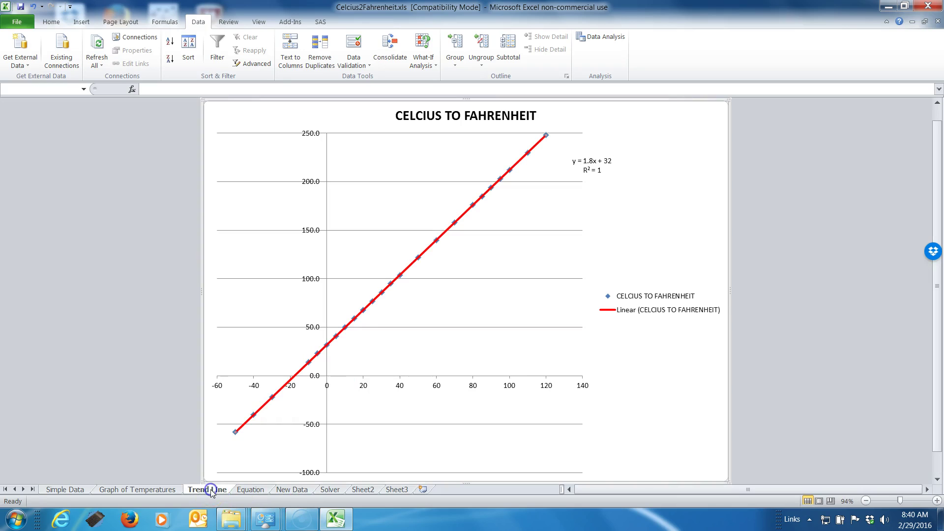
click(250, 490)
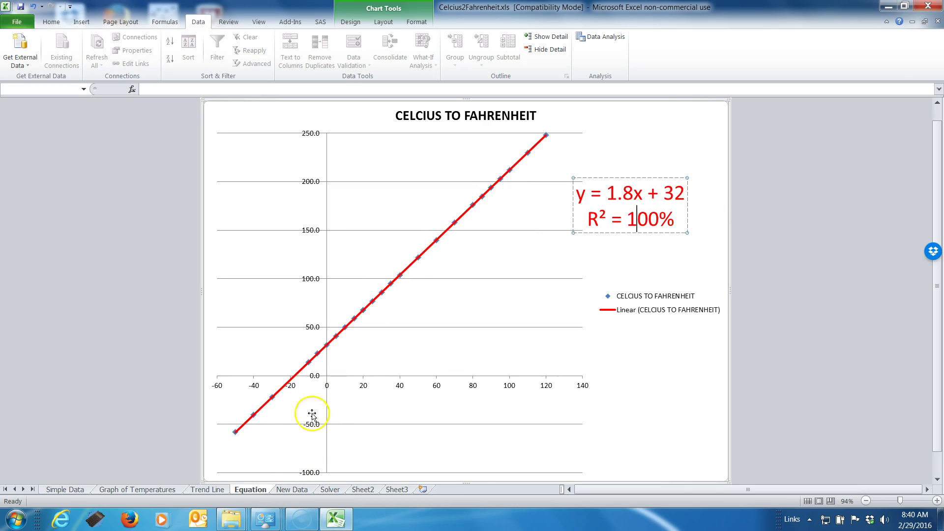
click(330, 490)
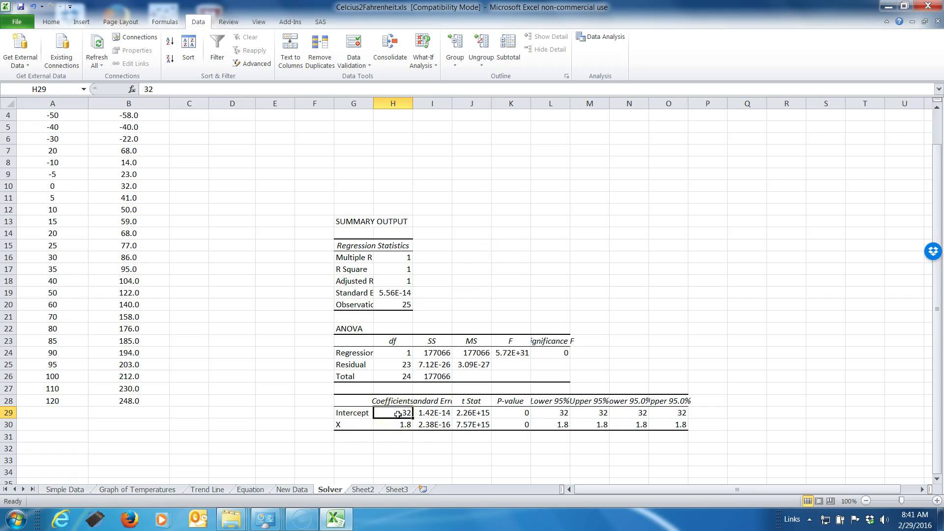
Highlight the Intercept and X coefficients in H29:H30 with a yellow fill and check their row labels.
key(shift+Down)
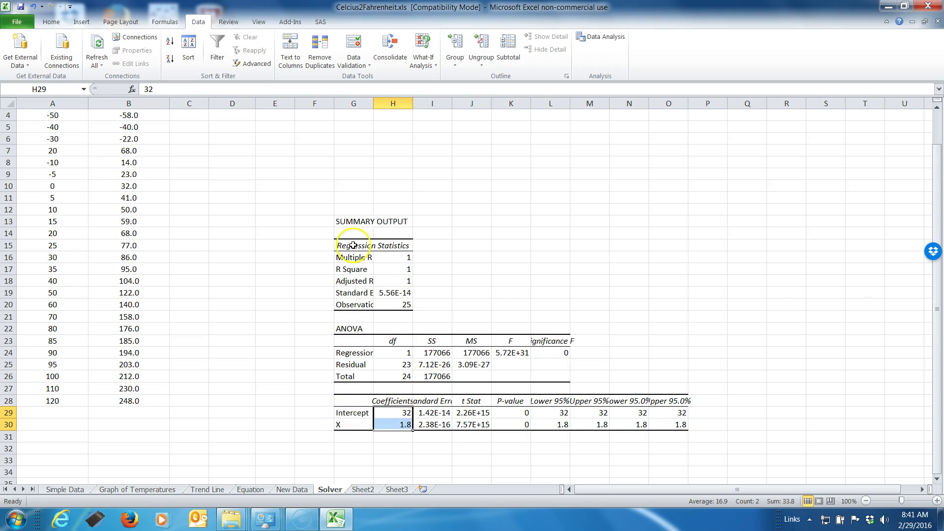
click(49, 22)
click(169, 59)
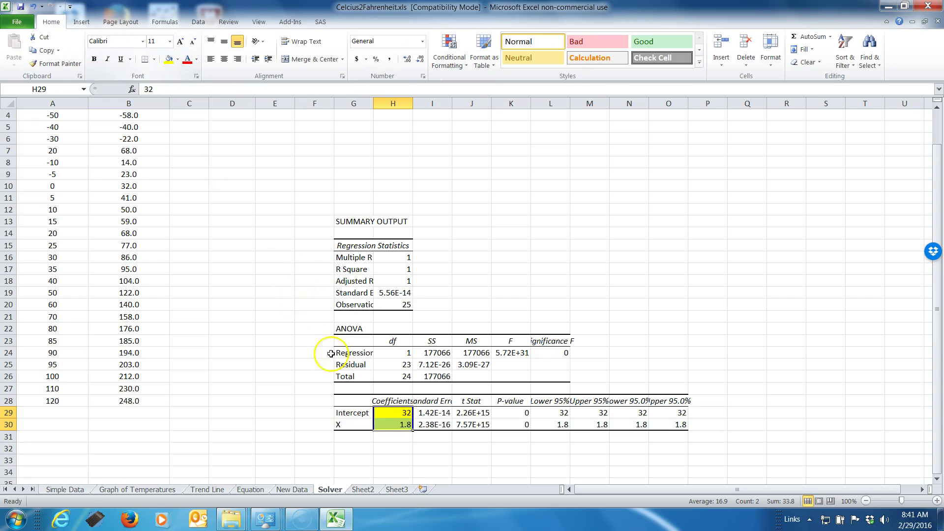
click(401, 460)
click(354, 414)
click(353, 426)
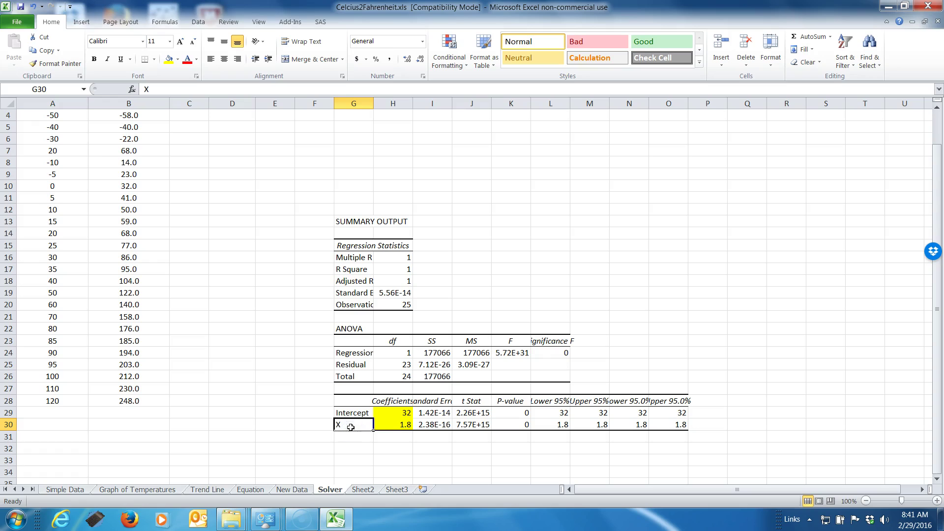
click(406, 413)
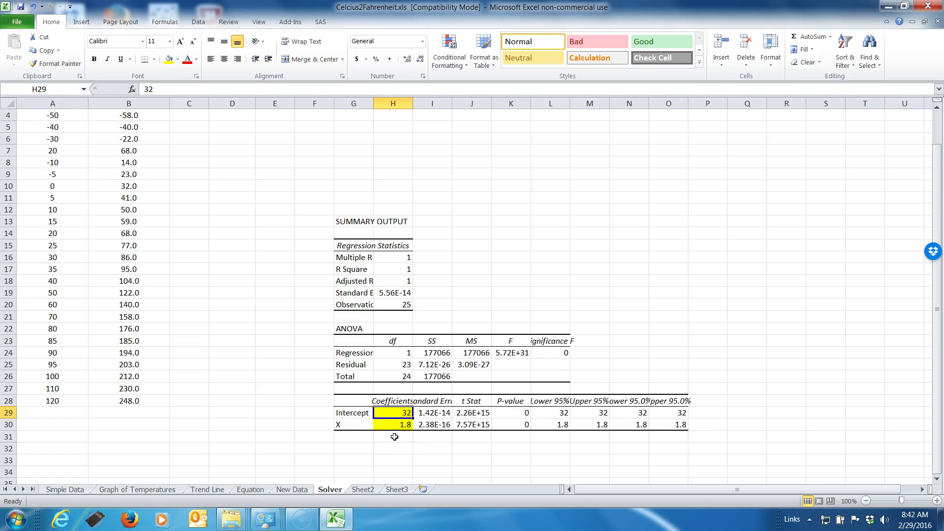
Highlight the P-values of the Intercept and X in K29:K30 with a yellow fill.
click(515, 412)
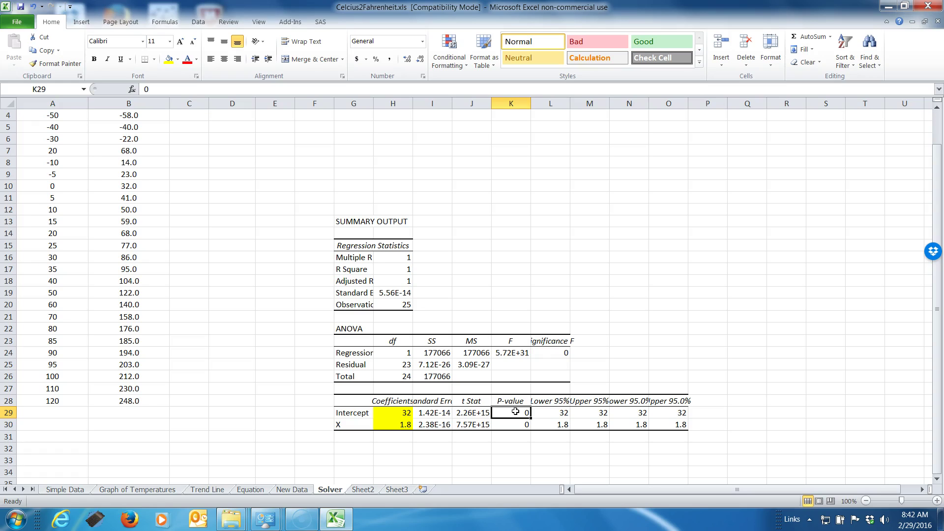
key(shift+Down)
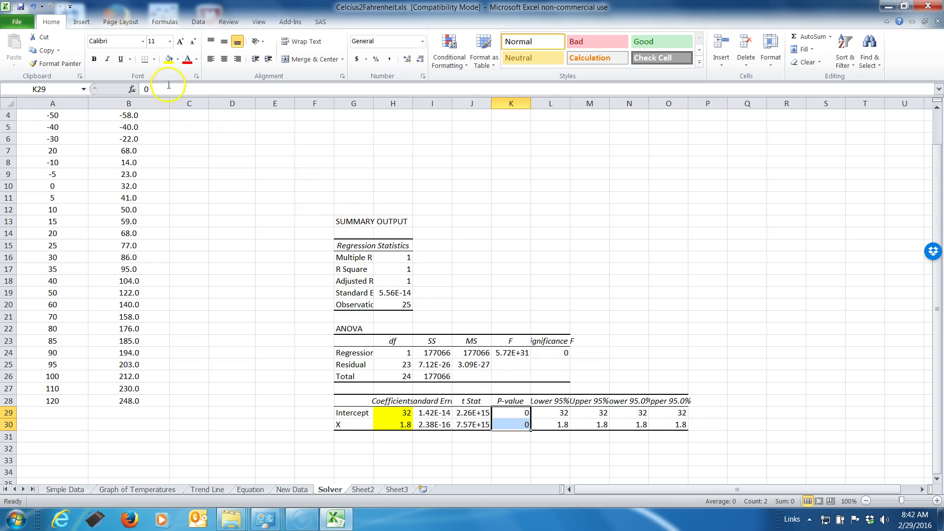
click(169, 61)
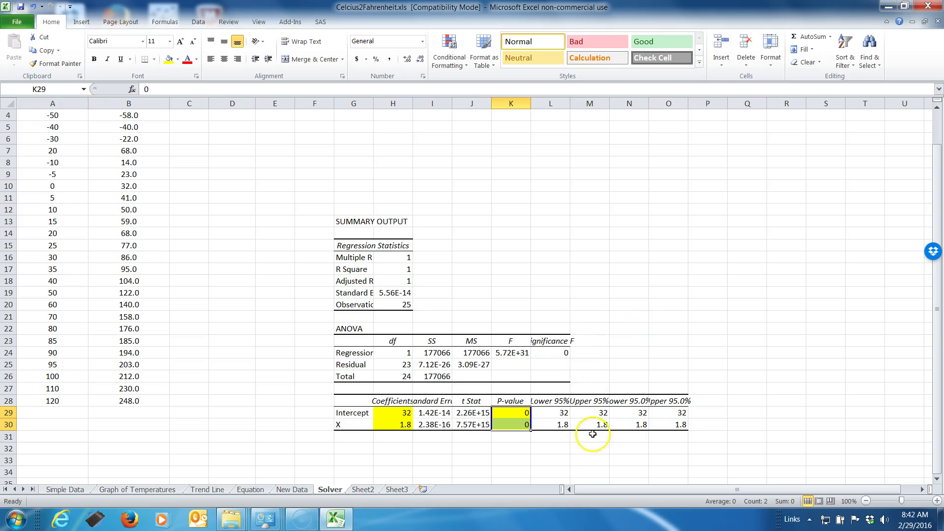
click(519, 424)
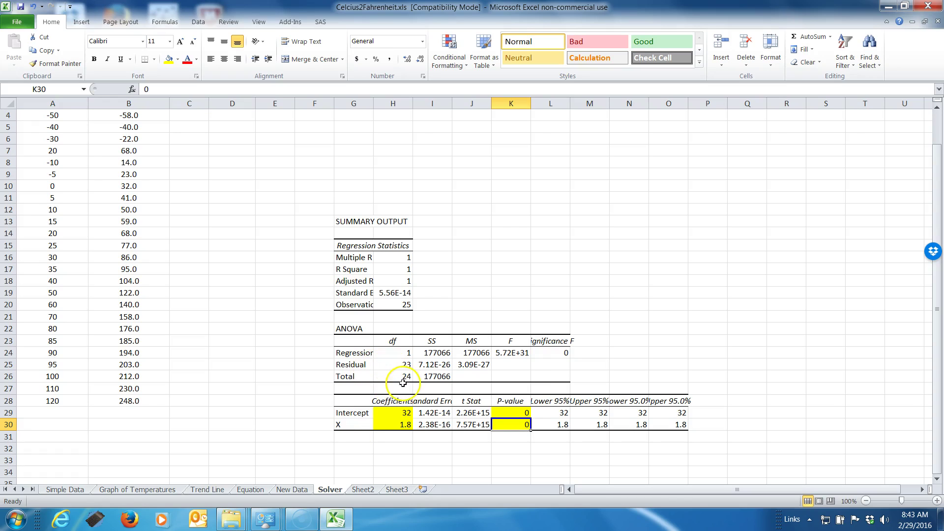
click(515, 419)
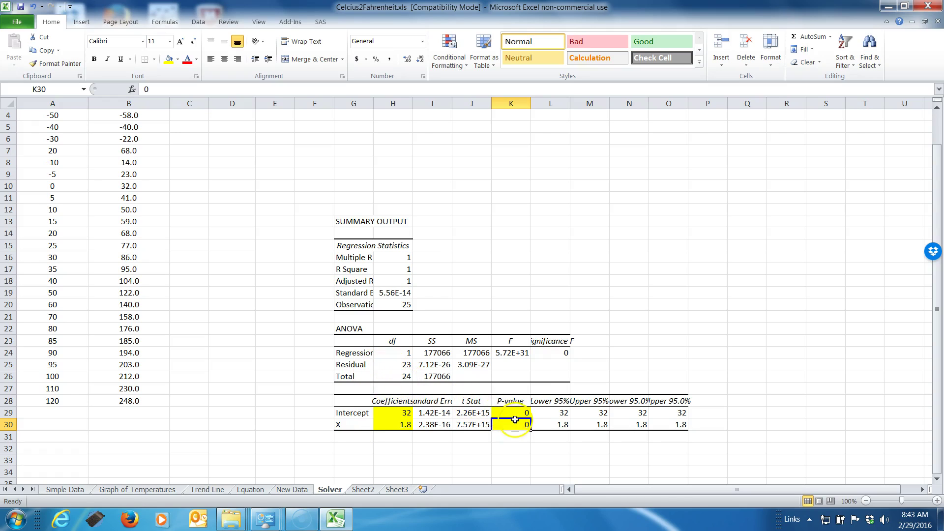
Widen column L so the Significance F heading fits, and inspect the F, Significance F and P-value cells.
click(514, 353)
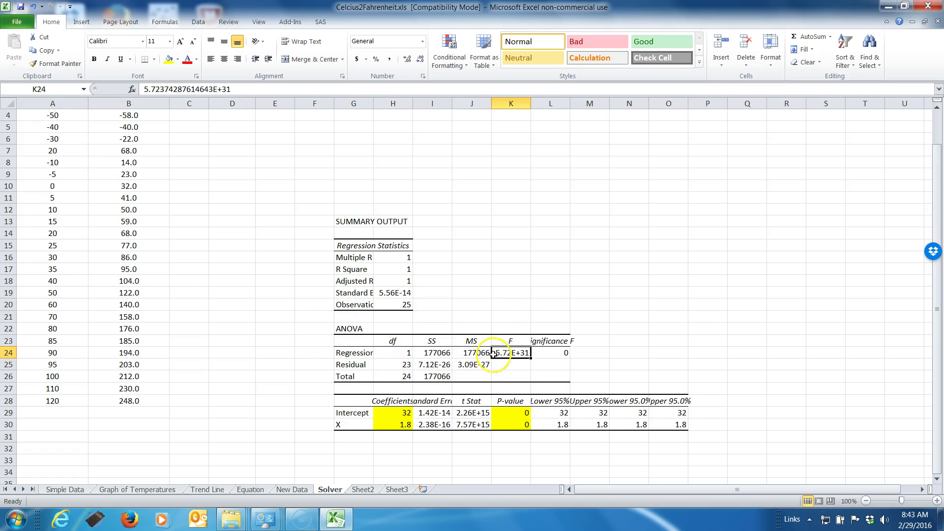
drag(571, 102, 599, 103)
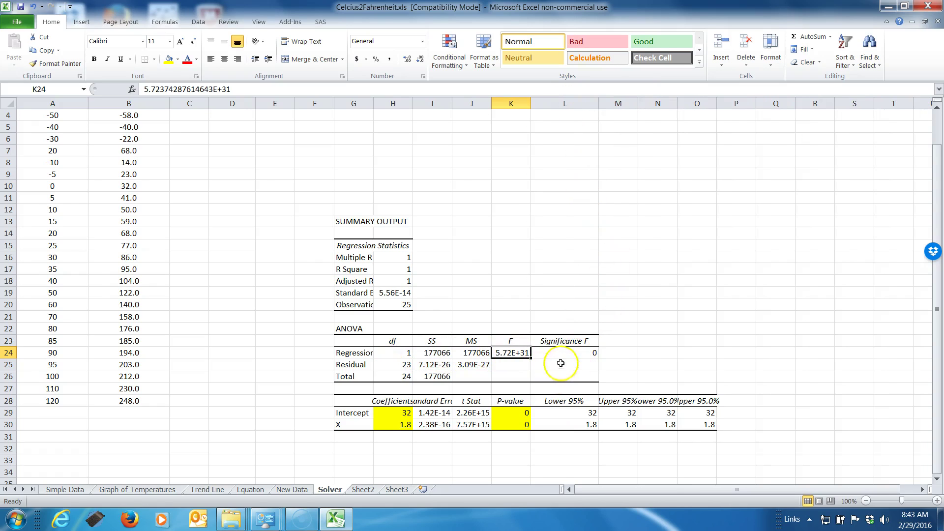
click(564, 355)
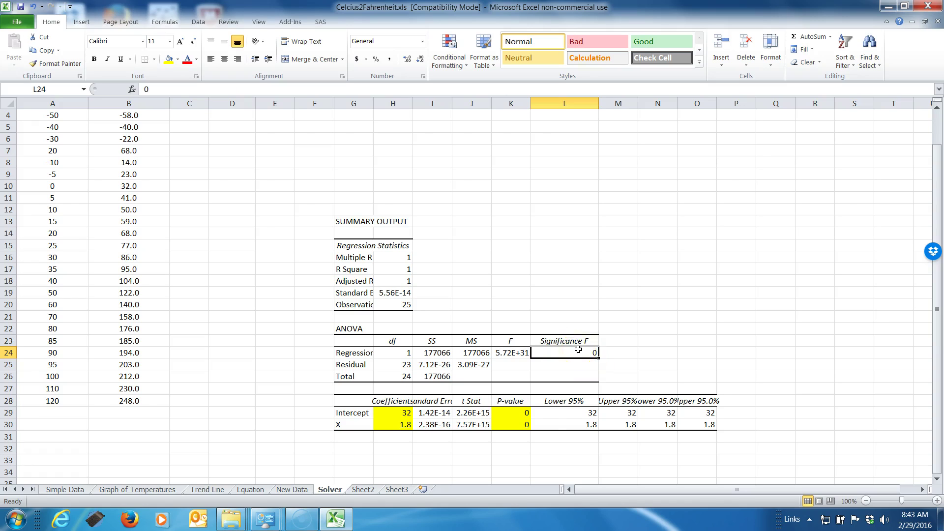
click(527, 413)
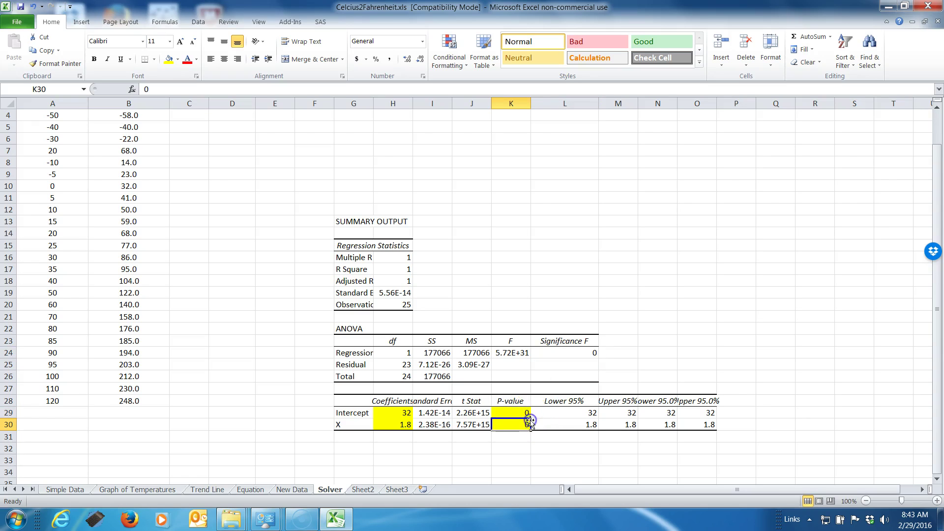
Revisit the Equation and New Data sheets, and fill the Significance F value in L24 of the Solver sheet yellow.
click(256, 489)
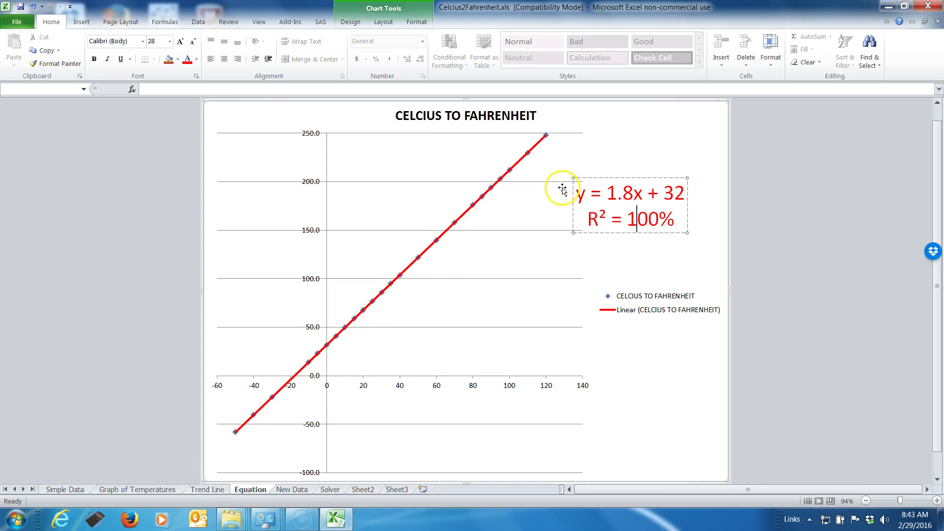
click(292, 490)
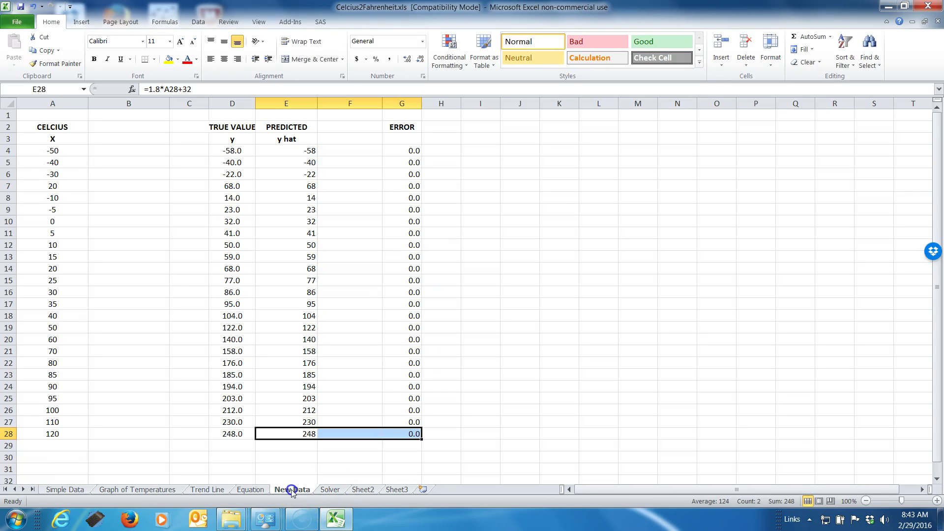
click(329, 490)
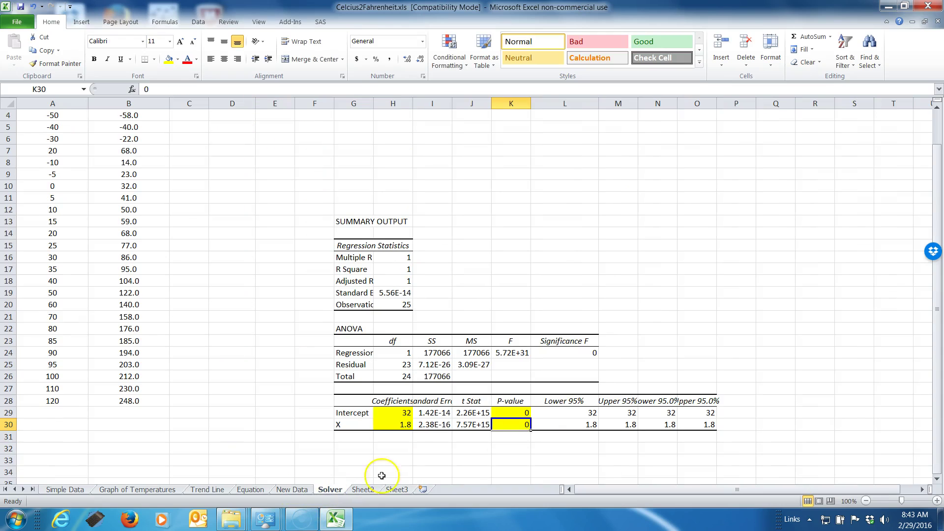
click(566, 353)
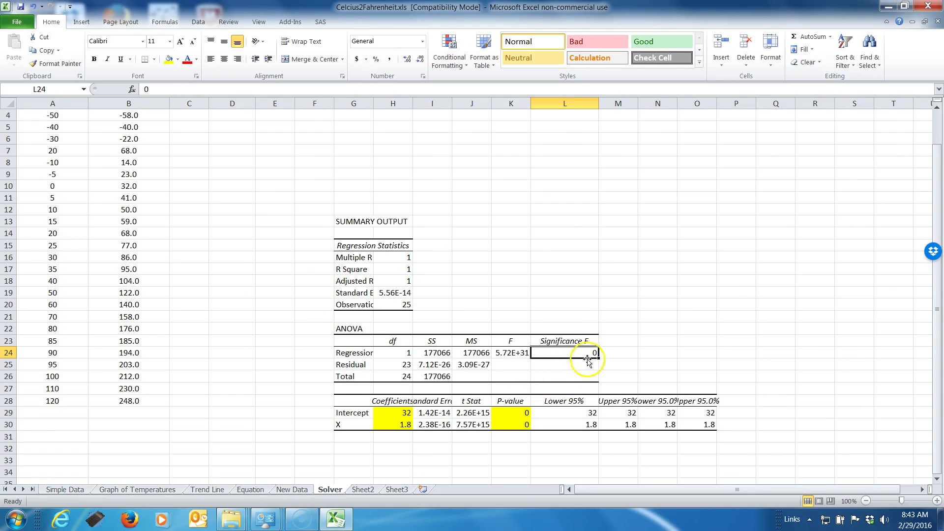
click(169, 59)
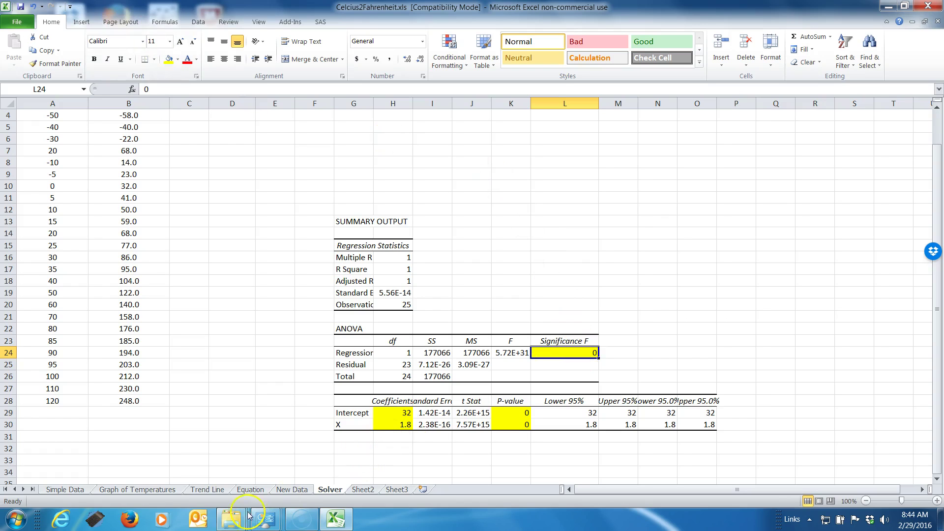
Review the Trend Line, Equation and New Data sheets, and examine the P-value of X on the Solver sheet.
click(205, 490)
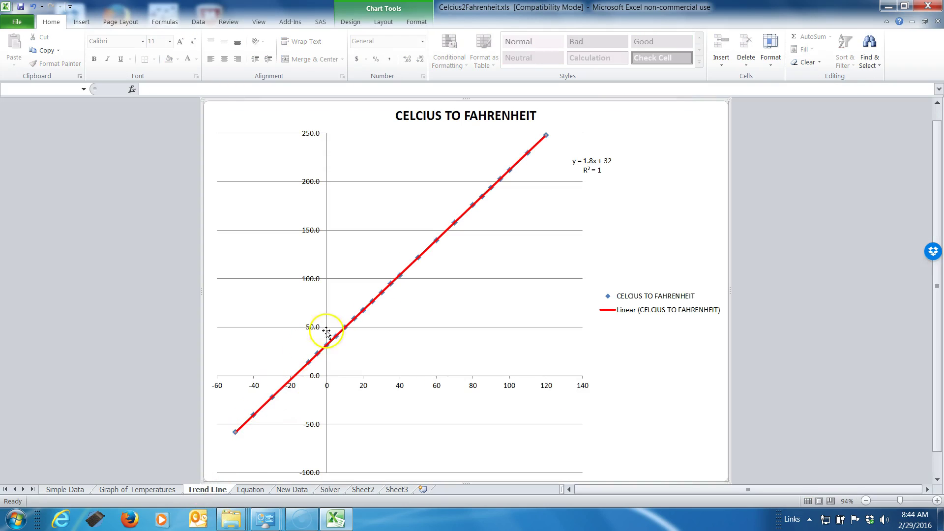
click(255, 490)
click(275, 490)
click(328, 490)
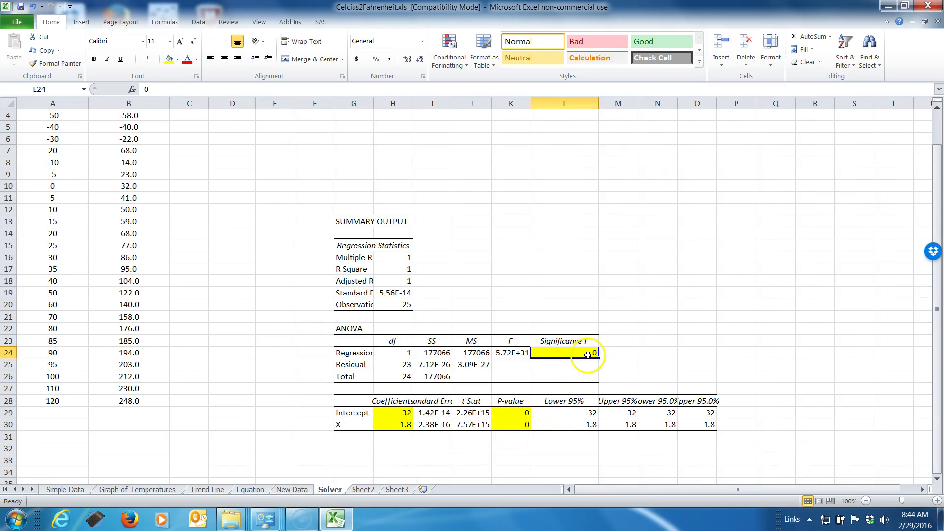
click(525, 424)
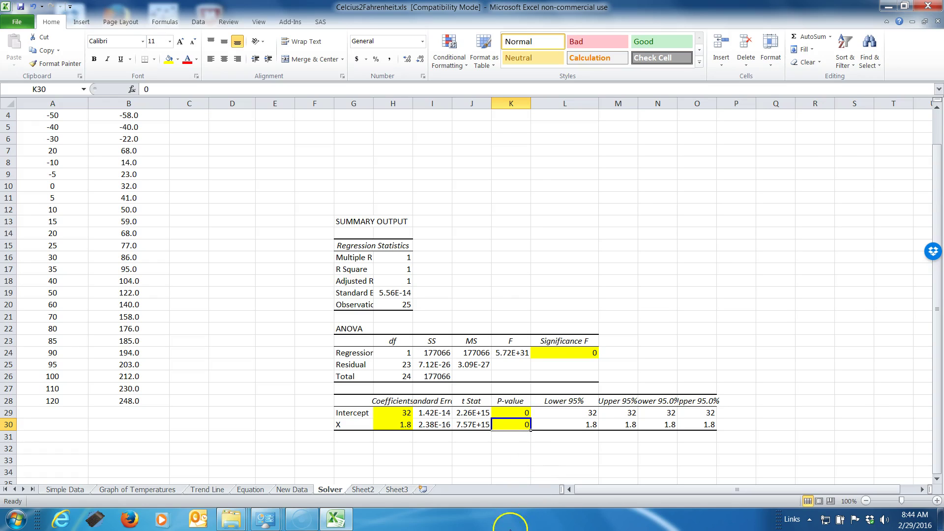
Highlight the R Square and Adjusted R Square values in H17:H18 with a yellow fill, and recheck the Significance F and X cells.
click(353, 258)
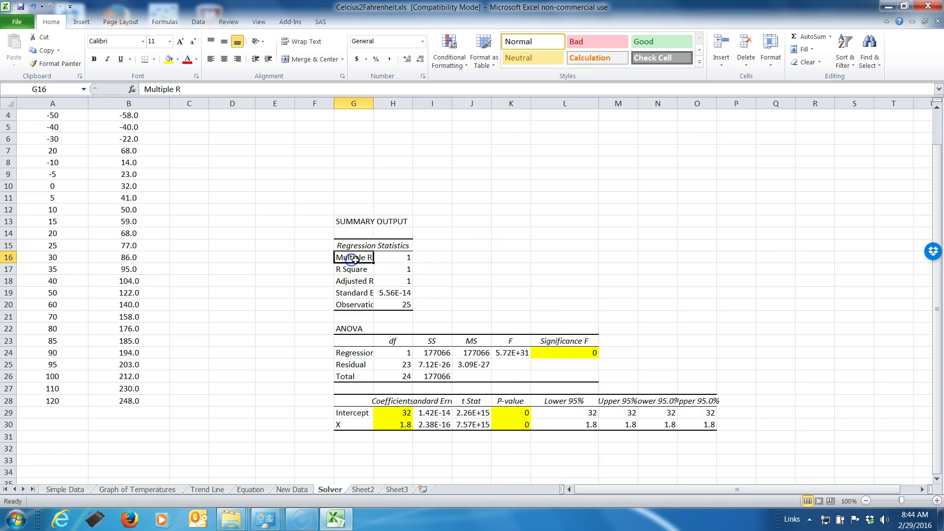
click(358, 270)
click(431, 269)
click(397, 270)
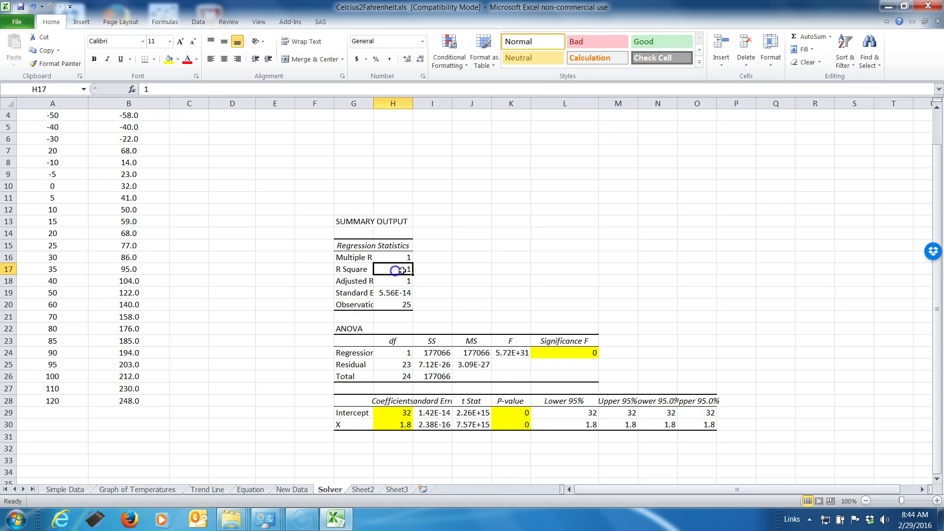
click(169, 60)
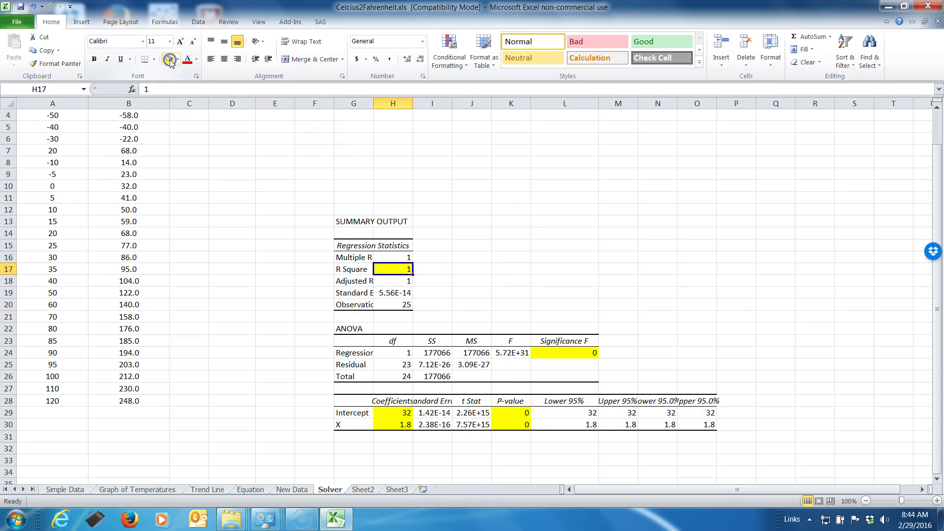
click(398, 283)
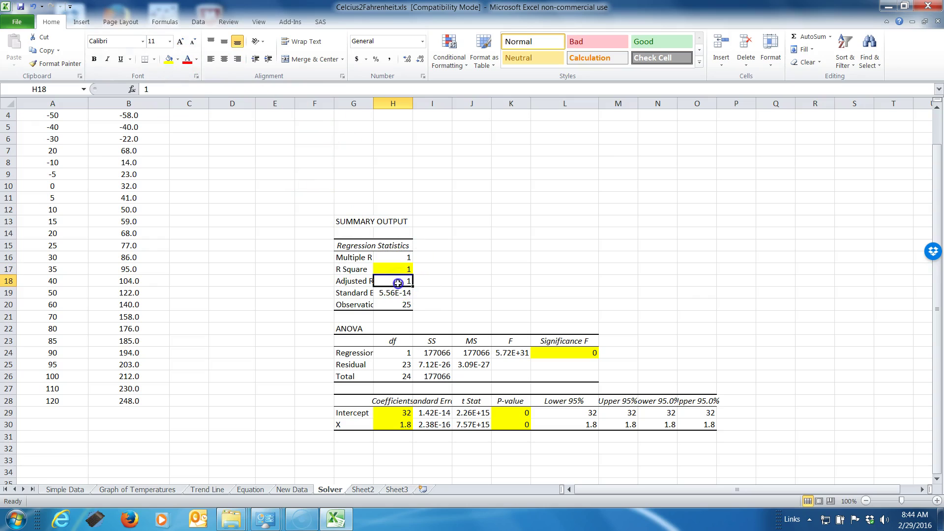
click(169, 59)
click(567, 351)
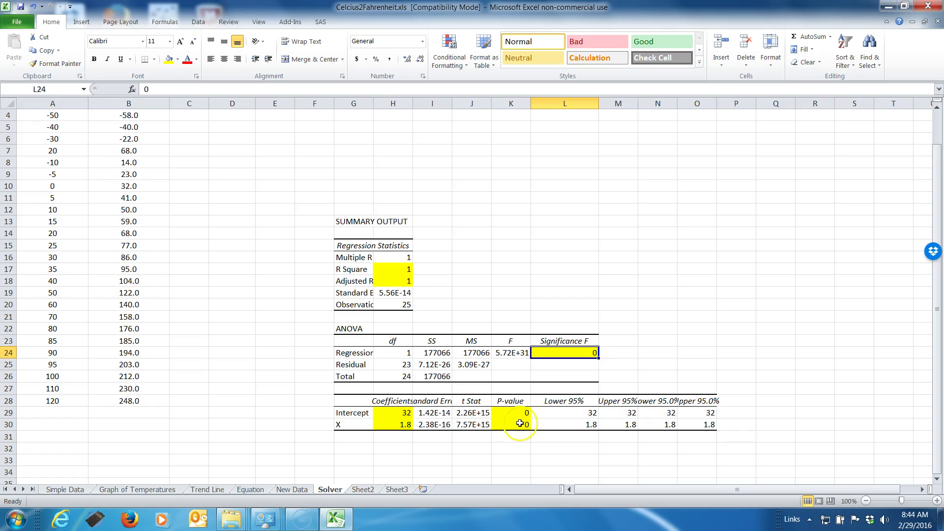
click(350, 425)
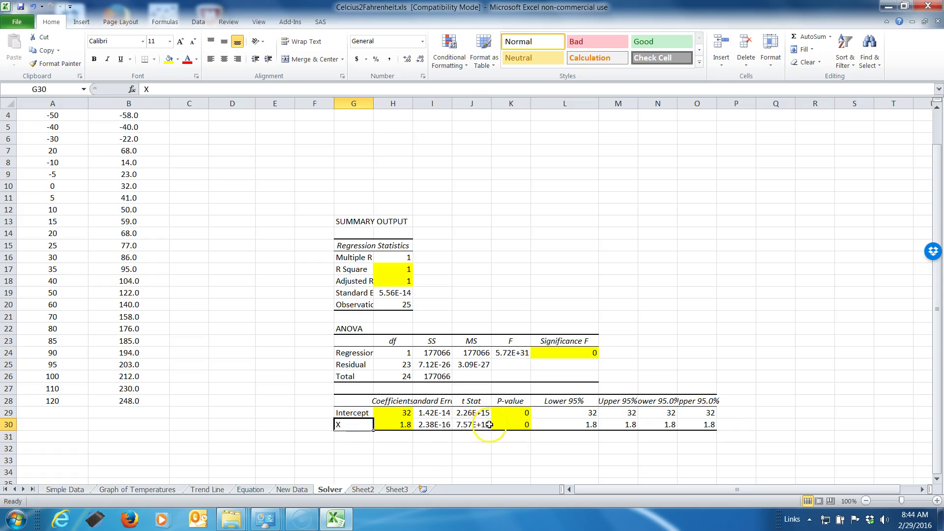